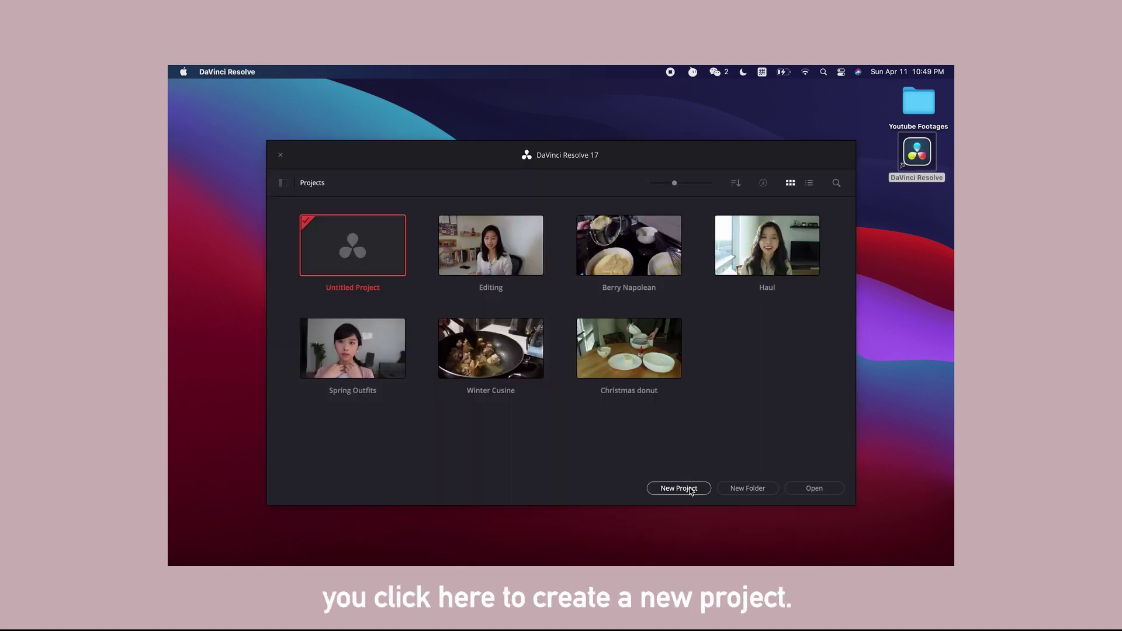
- Create a new DaVinci Resolve project named 'Demo'
click(691, 489)
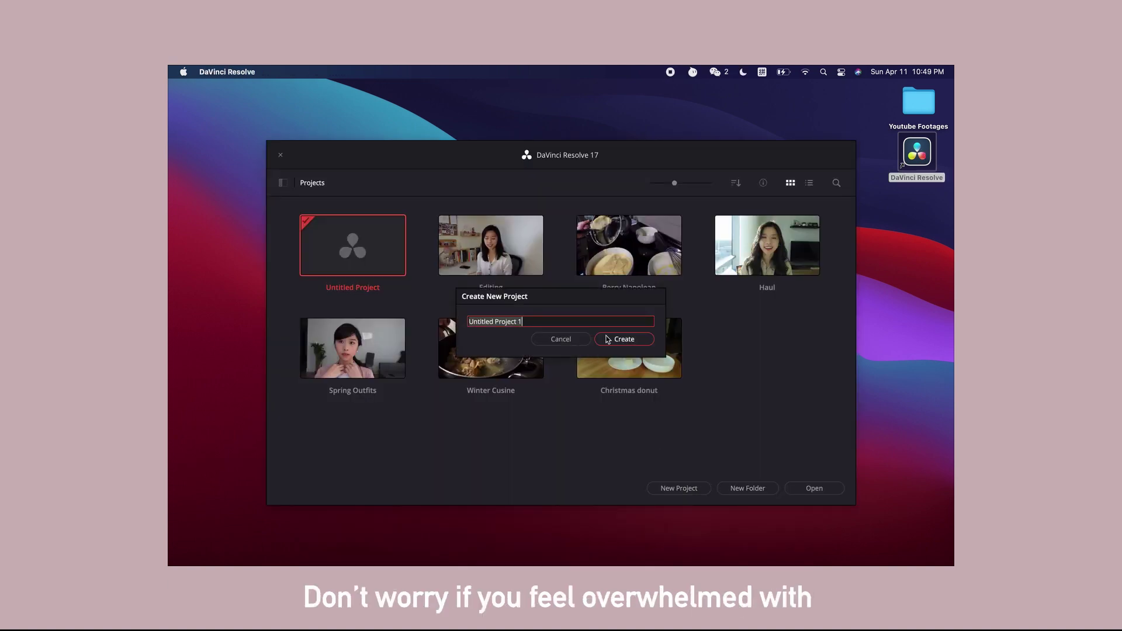
text(Demo)
click(608, 339)
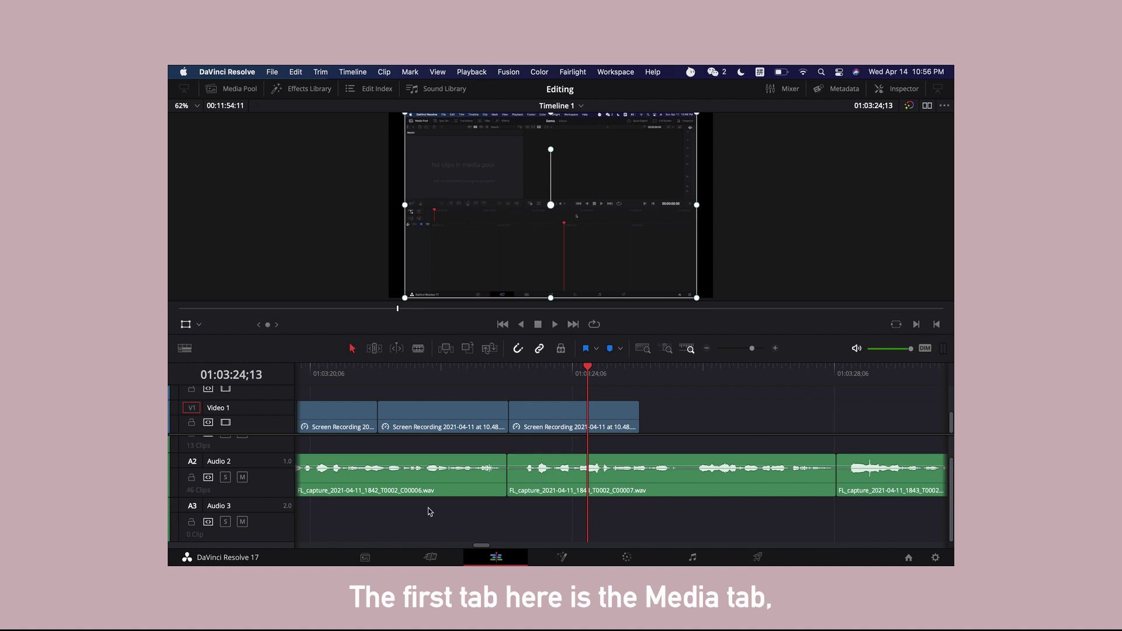
- Visit the Media, Cut and Edit pages, selecting the first screen-recording and voice-over clips
click(367, 559)
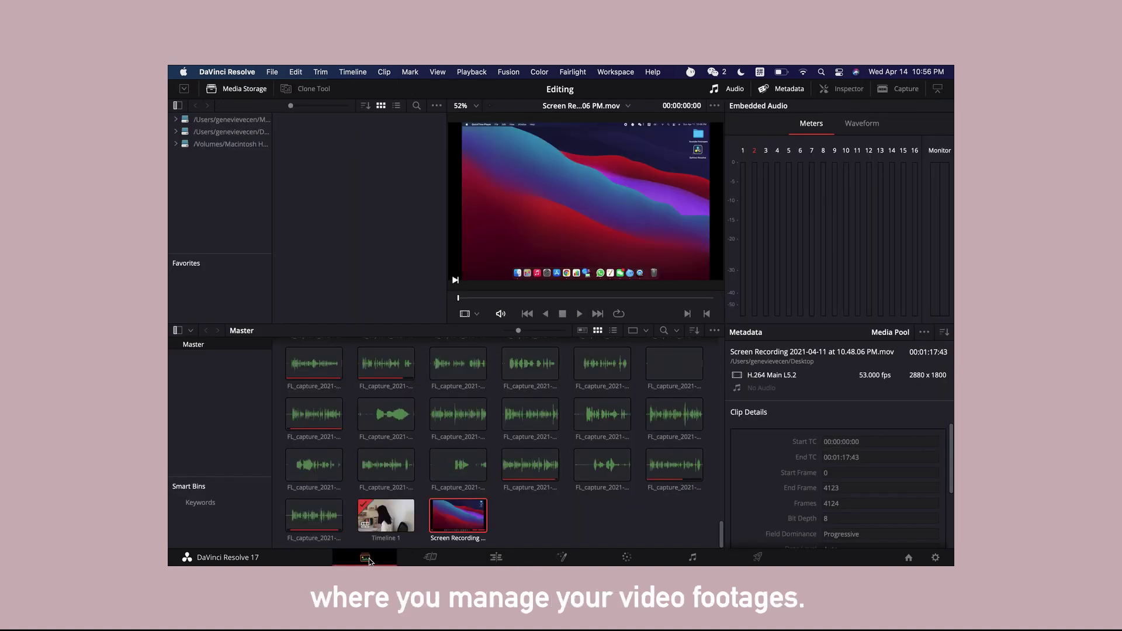
click(435, 559)
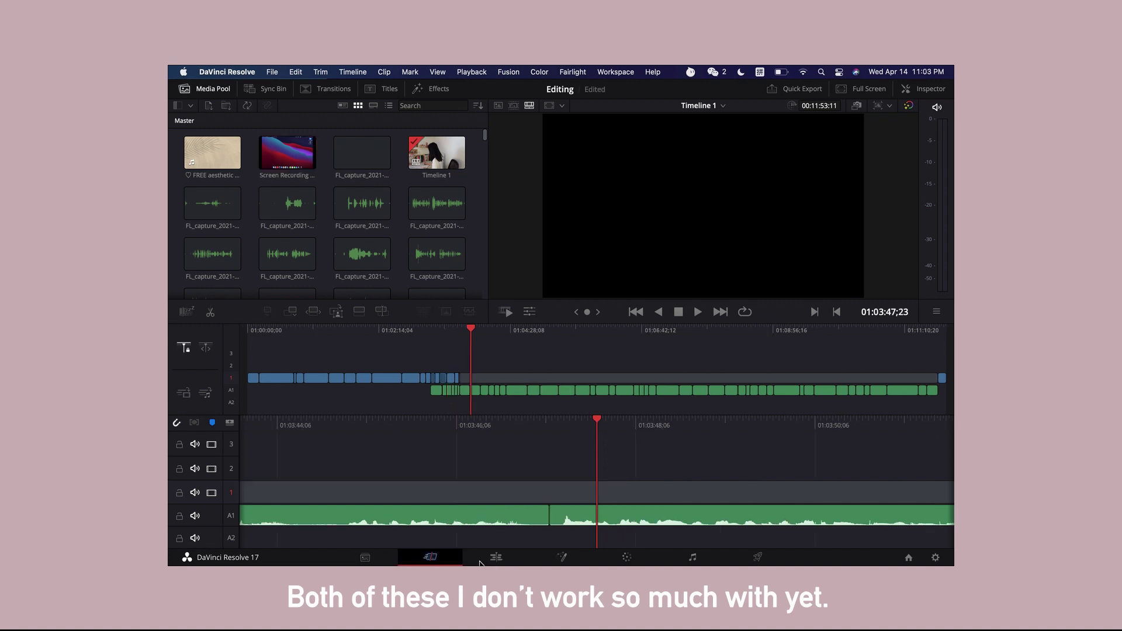
click(480, 560)
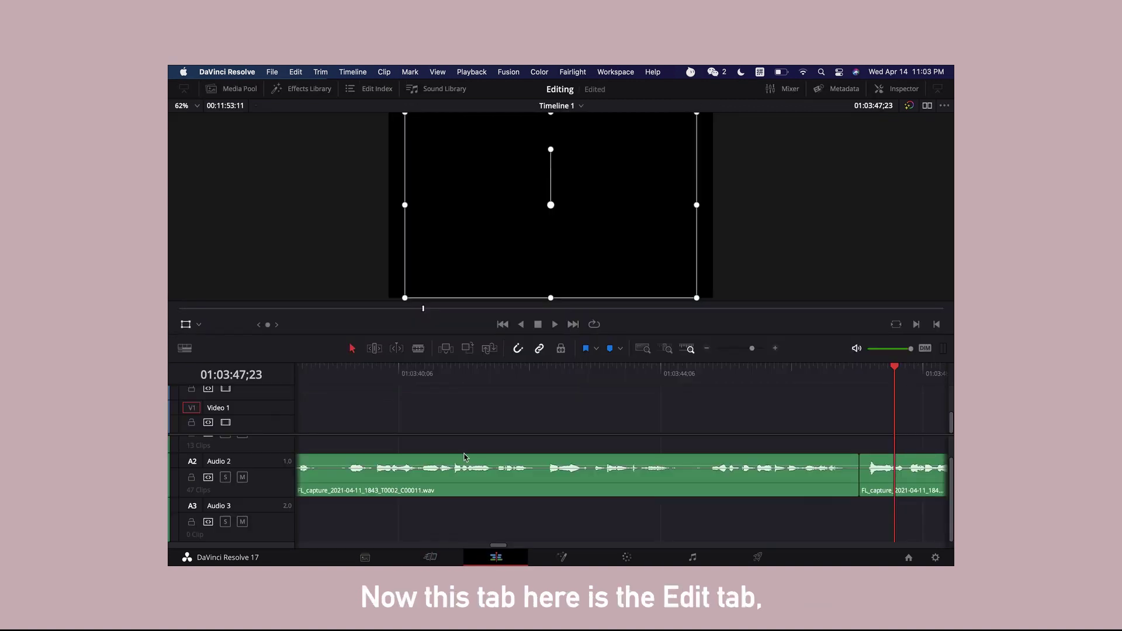
scroll(466, 457, left, 15)
scroll(466, 457, left, 5)
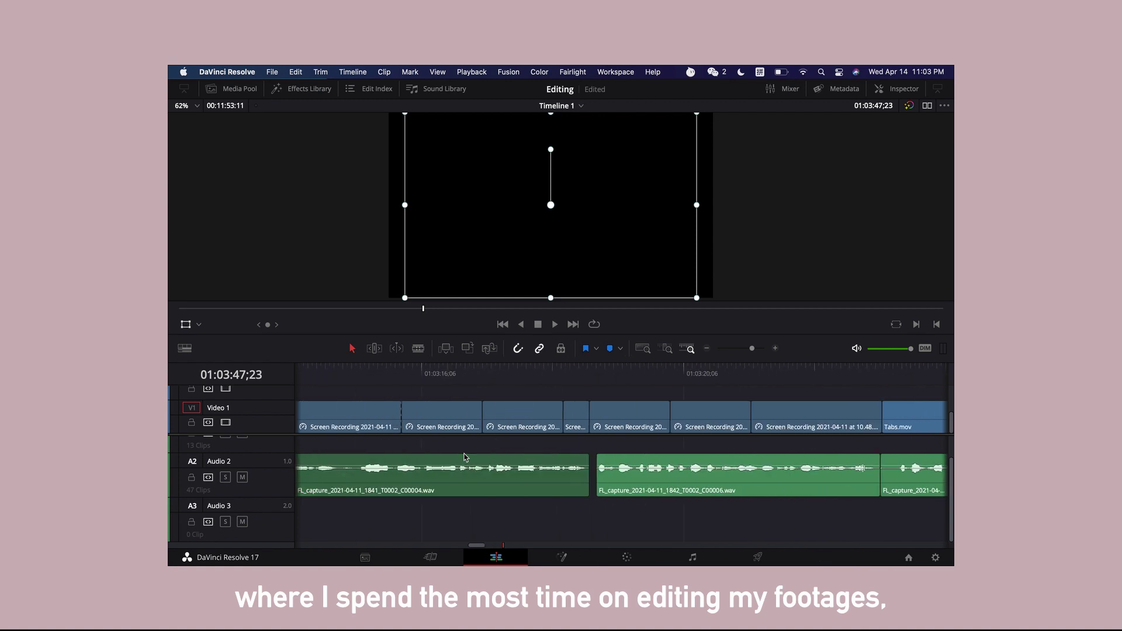
click(312, 412)
click(343, 474)
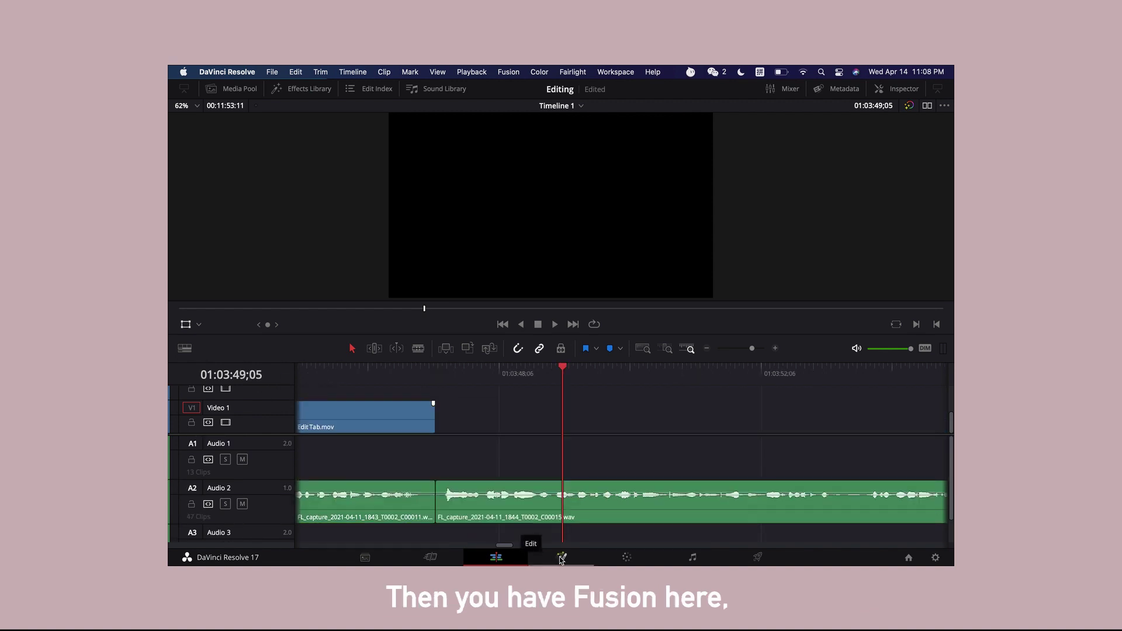
- Tour Fusion and Color (primary wheels, HDR, RGB mixer), scrub to 01:03:20:01, then open Deliver
click(561, 558)
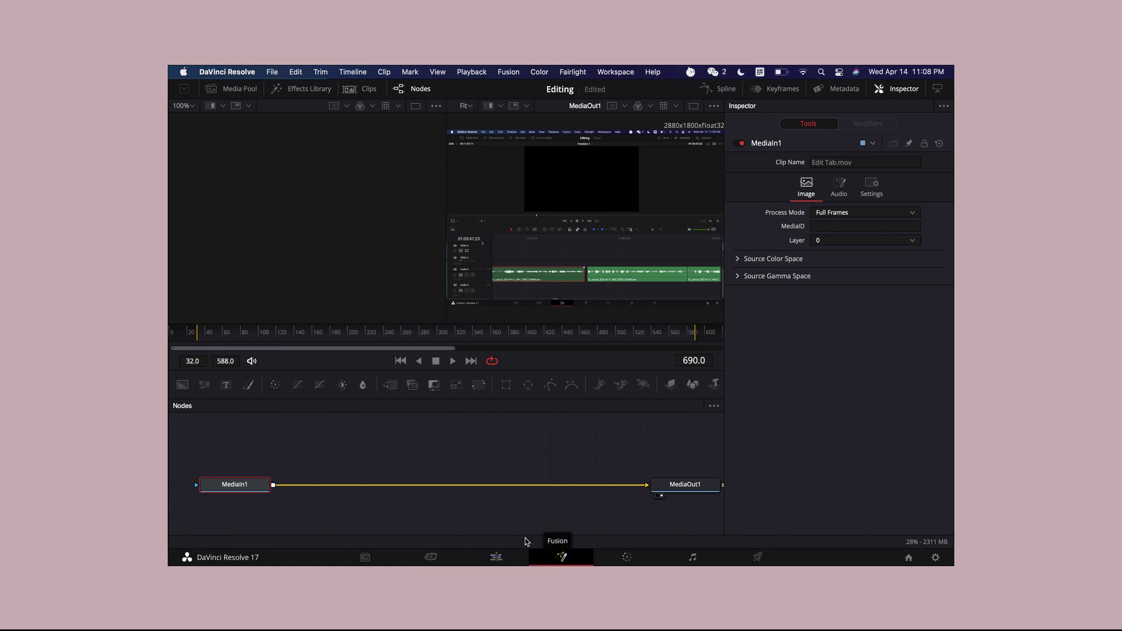
click(623, 559)
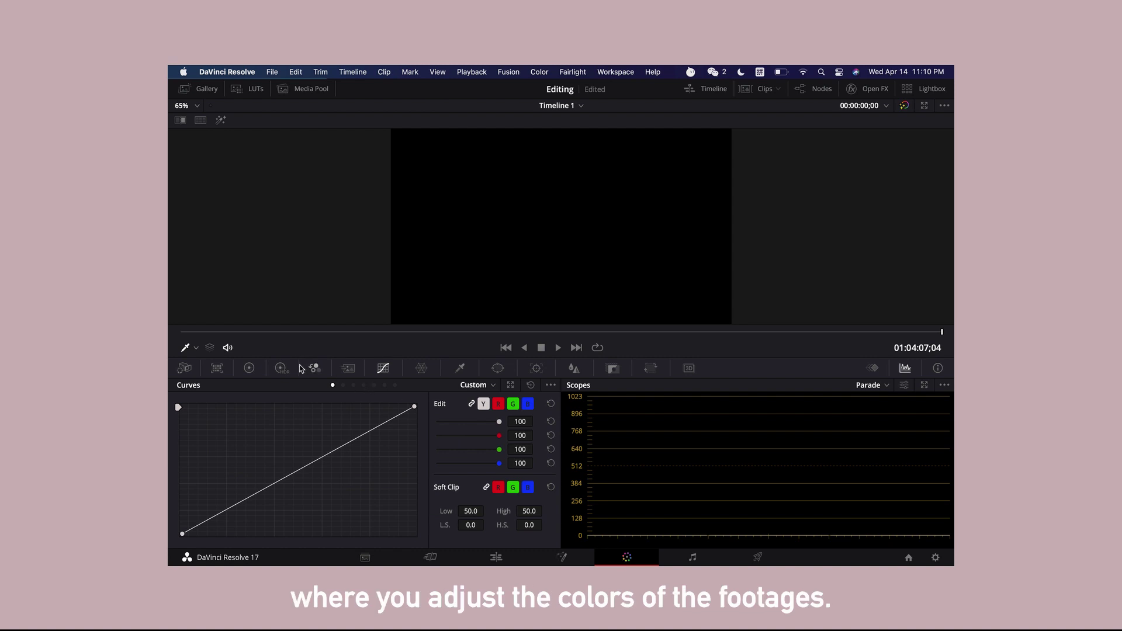
click(250, 368)
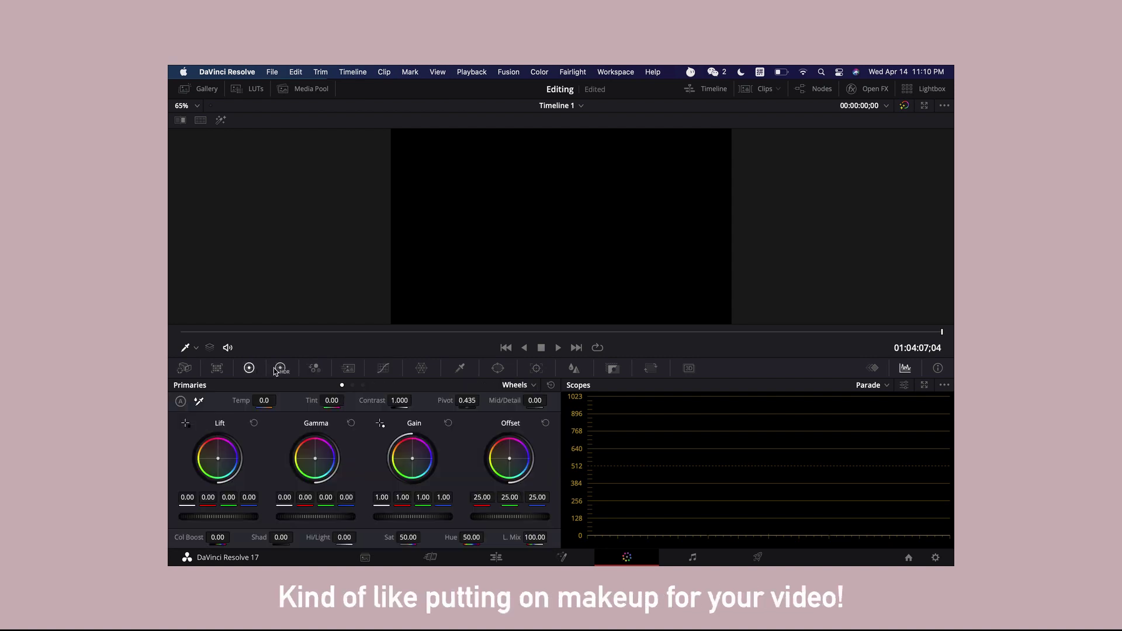
click(280, 369)
click(313, 370)
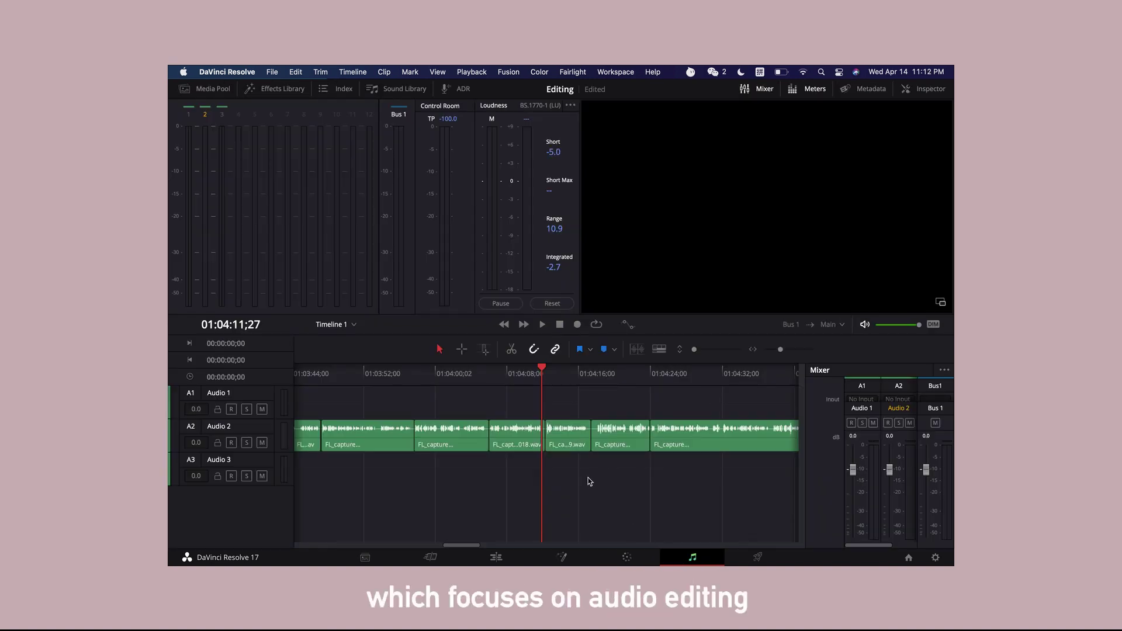
scroll(589, 481, left, 10)
scroll(589, 482, right, 2)
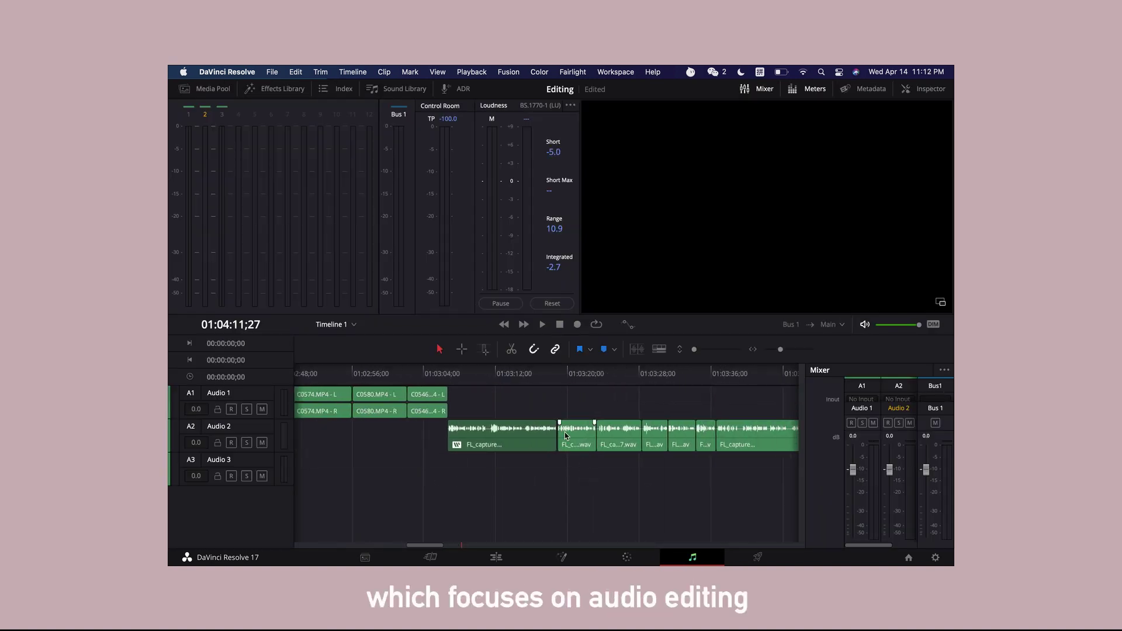
drag(524, 378, 570, 384)
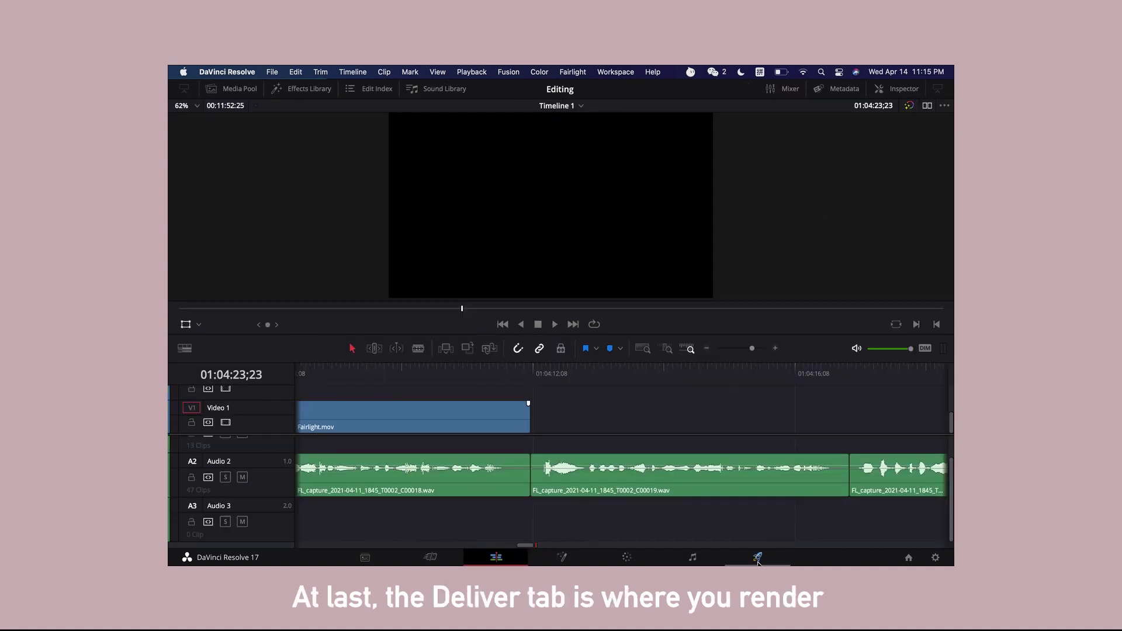
click(758, 558)
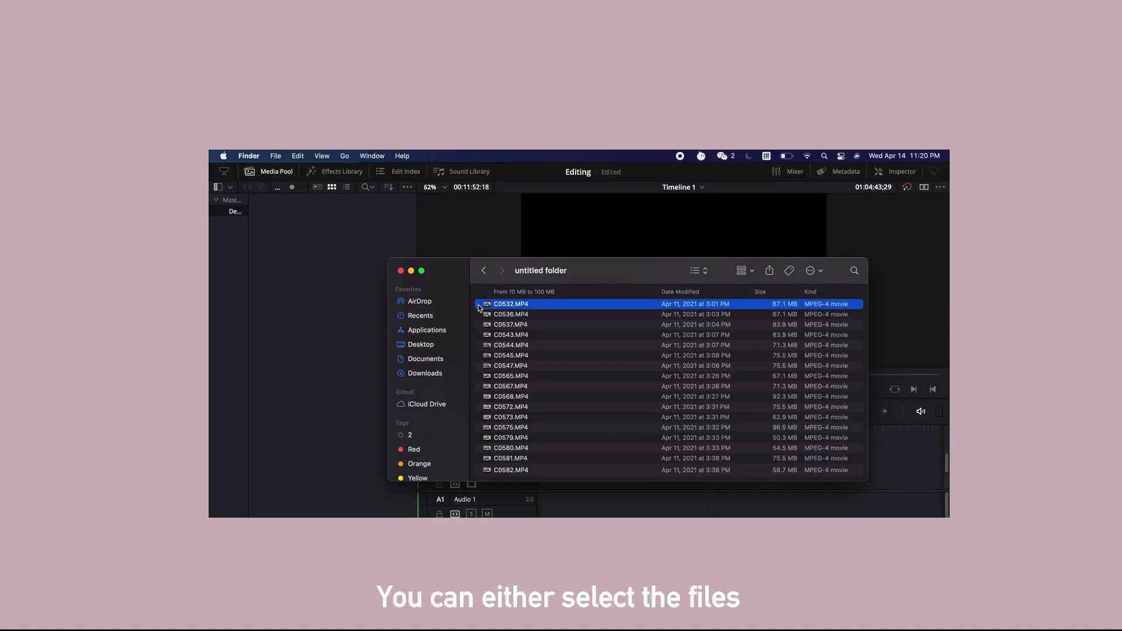
- Import clips C0532–C0580 from Finder into the Media Pool and close the Finder window
drag(512, 305, 518, 449)
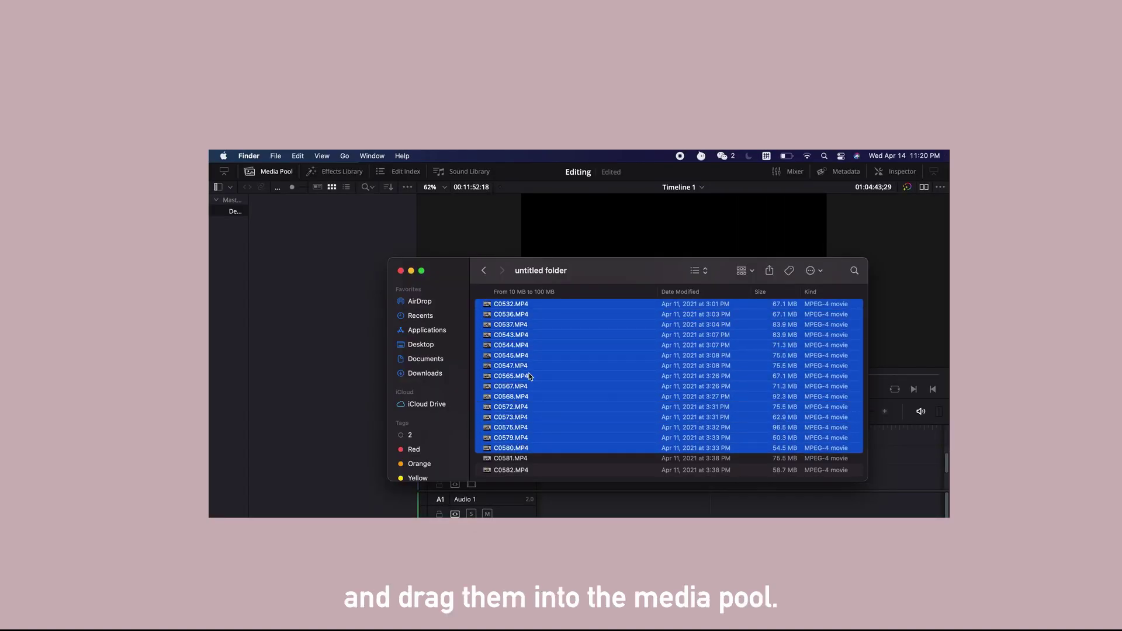
drag(530, 376, 326, 350)
click(402, 271)
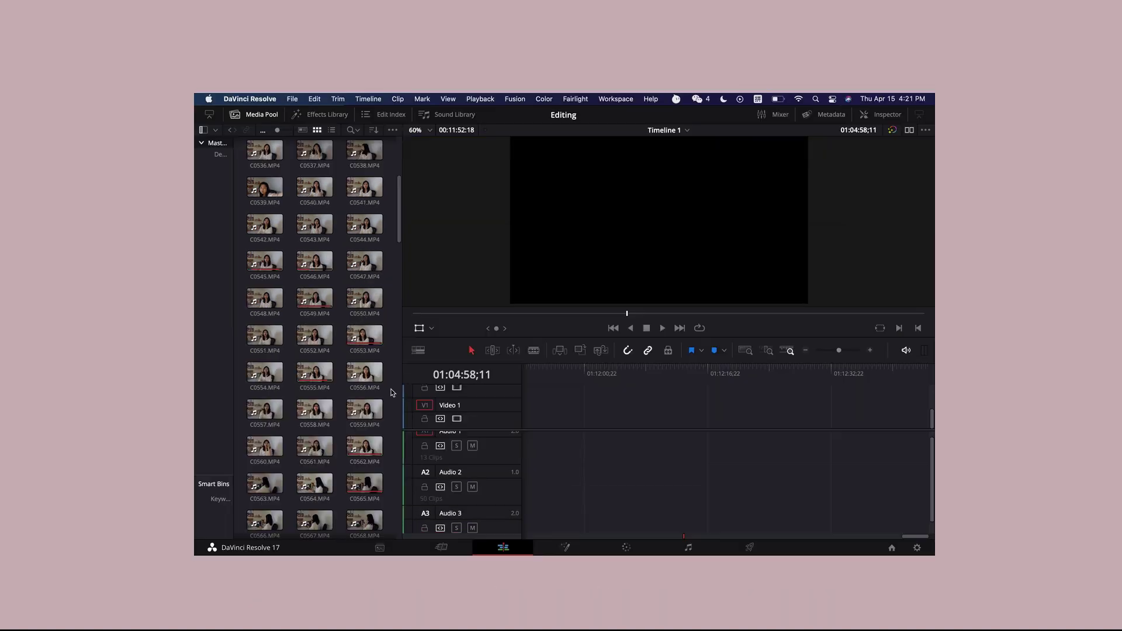
- Select every Media Pool clip with Cmd+A, drop them onto the timeline, and zoom out
scroll(393, 393, down, 5)
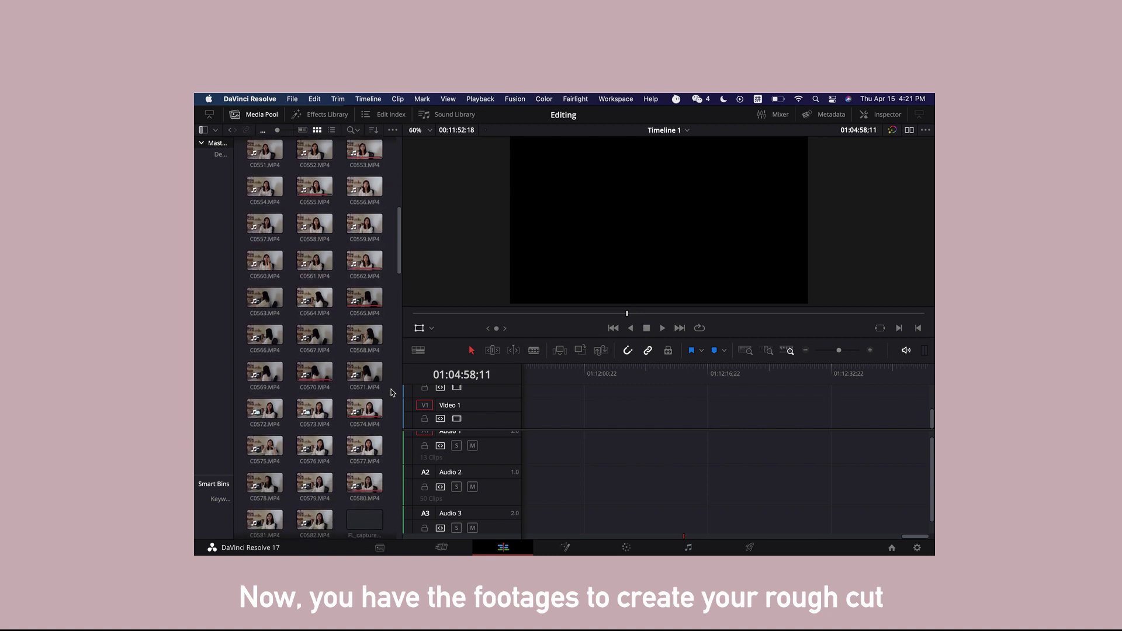
scroll(393, 393, down, 2)
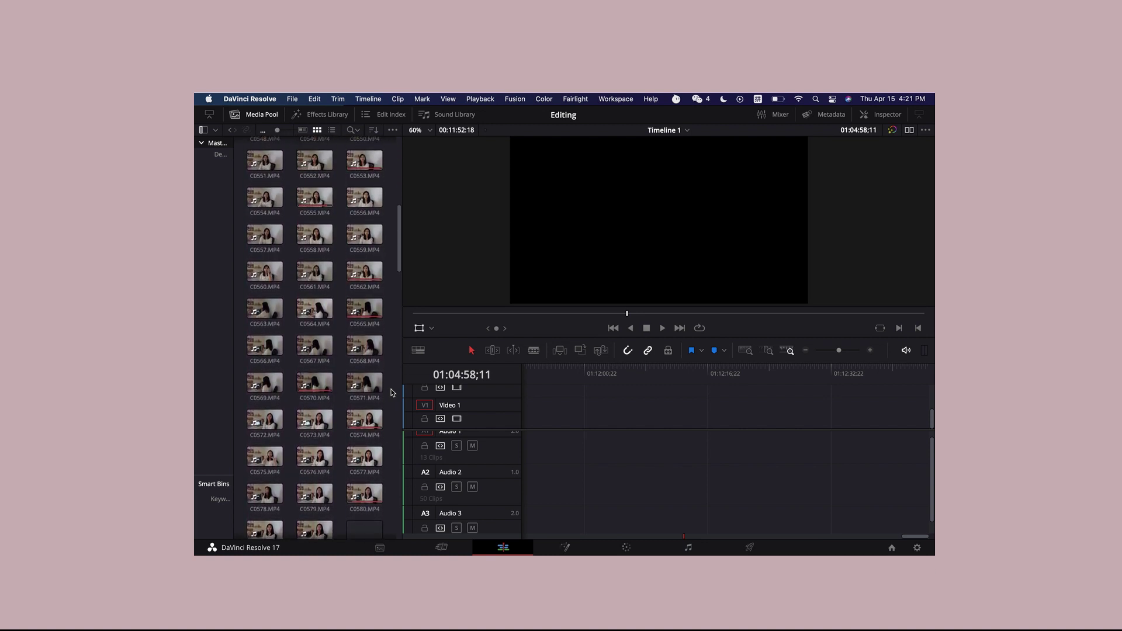
key(super+a)
scroll(353, 246, up, 10)
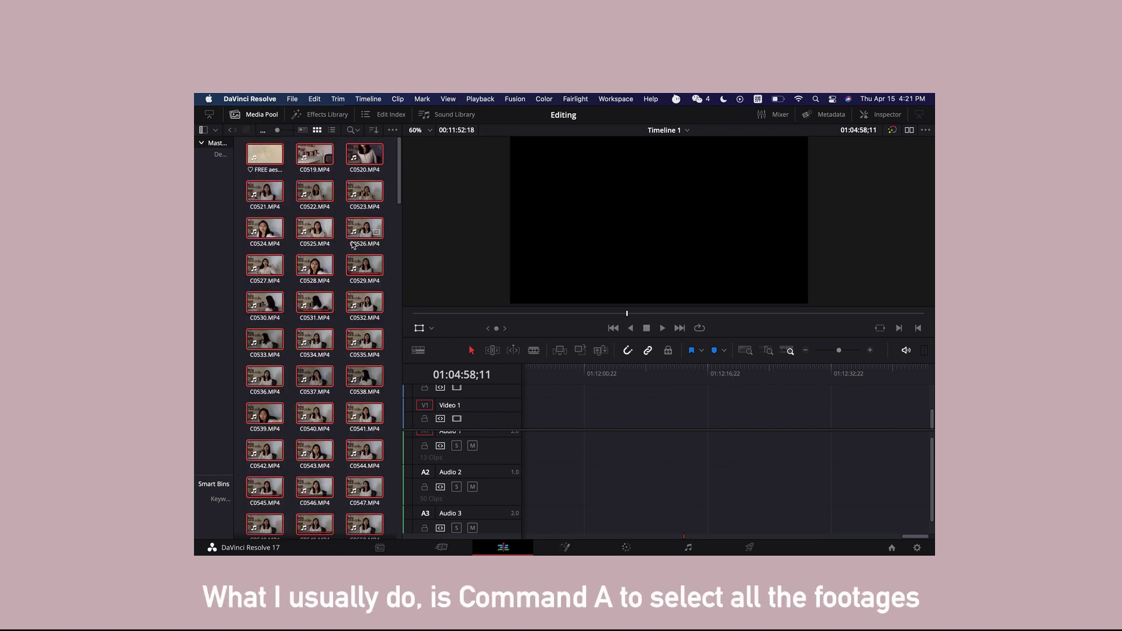
drag(363, 301, 552, 425)
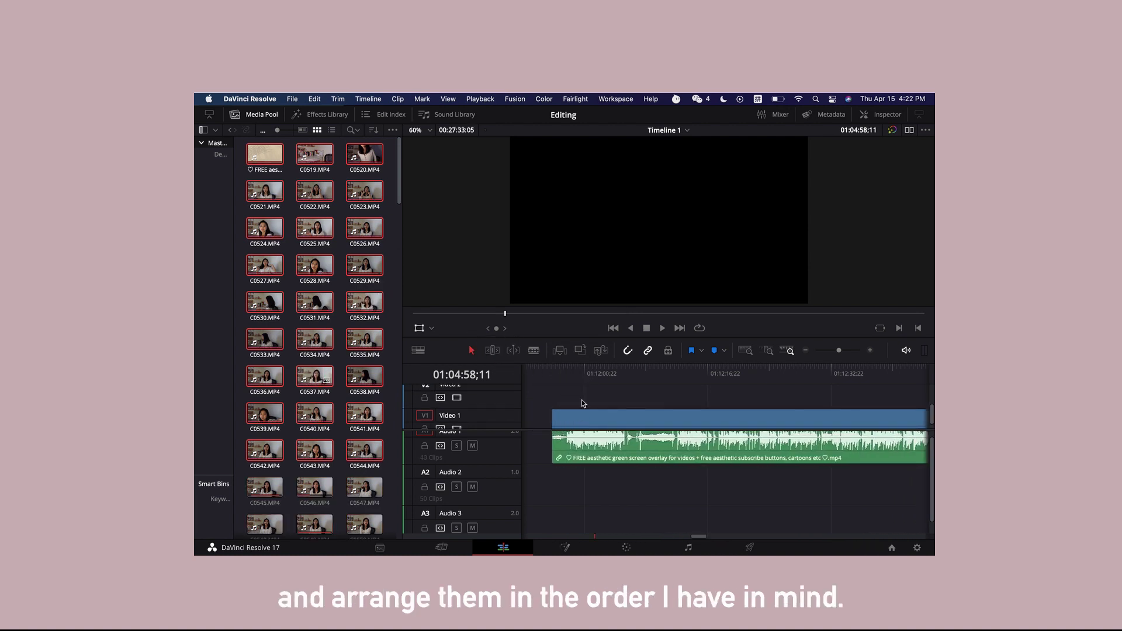
scroll(569, 384, right, 2)
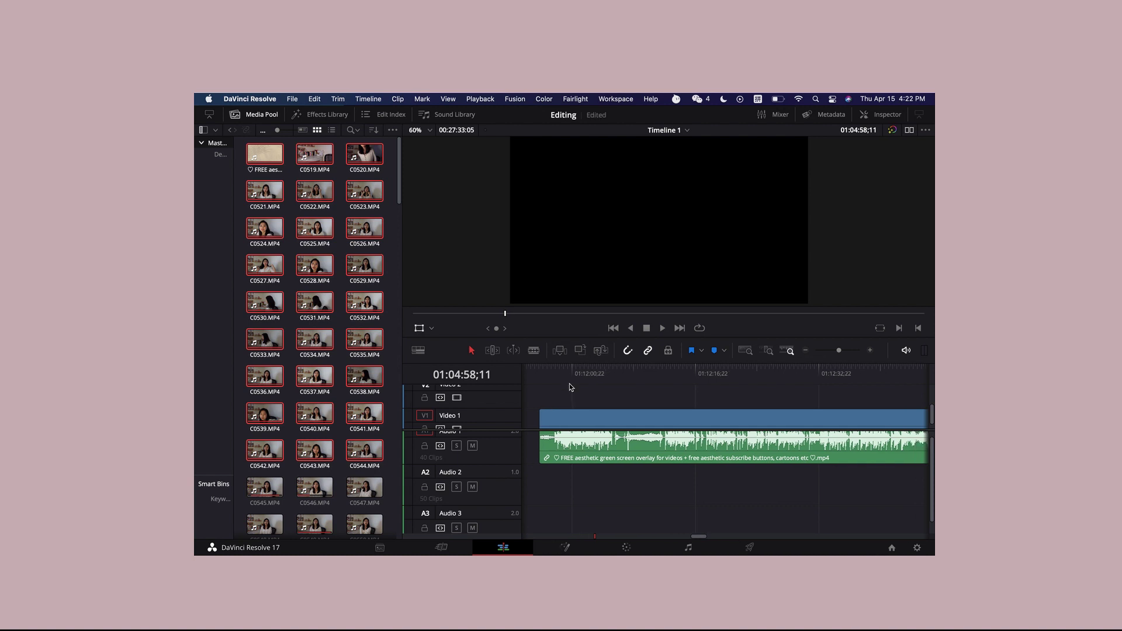
click(805, 350)
scroll(695, 441, right, 4)
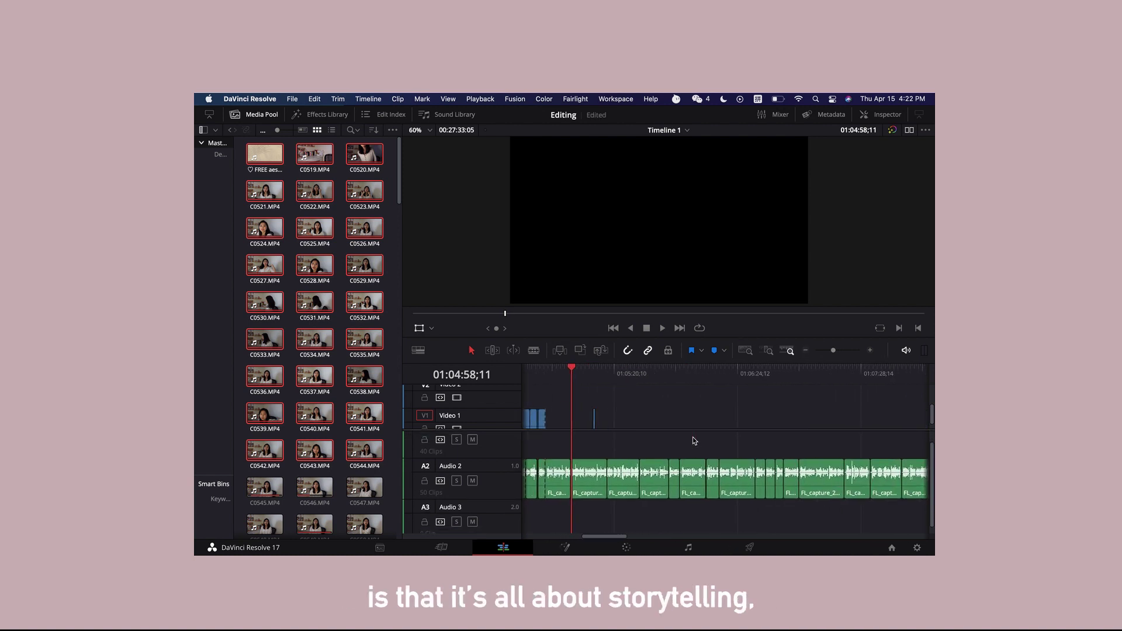
scroll(695, 441, right, 2)
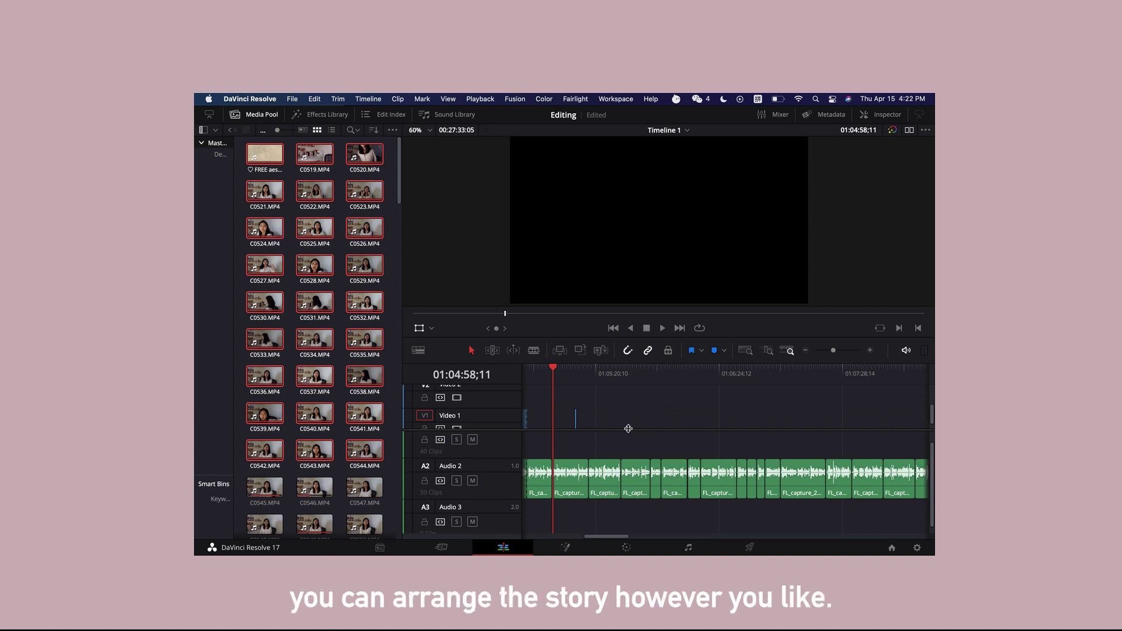
scroll(637, 432, down, 1)
scroll(628, 428, right, 5)
scroll(629, 428, left, 5)
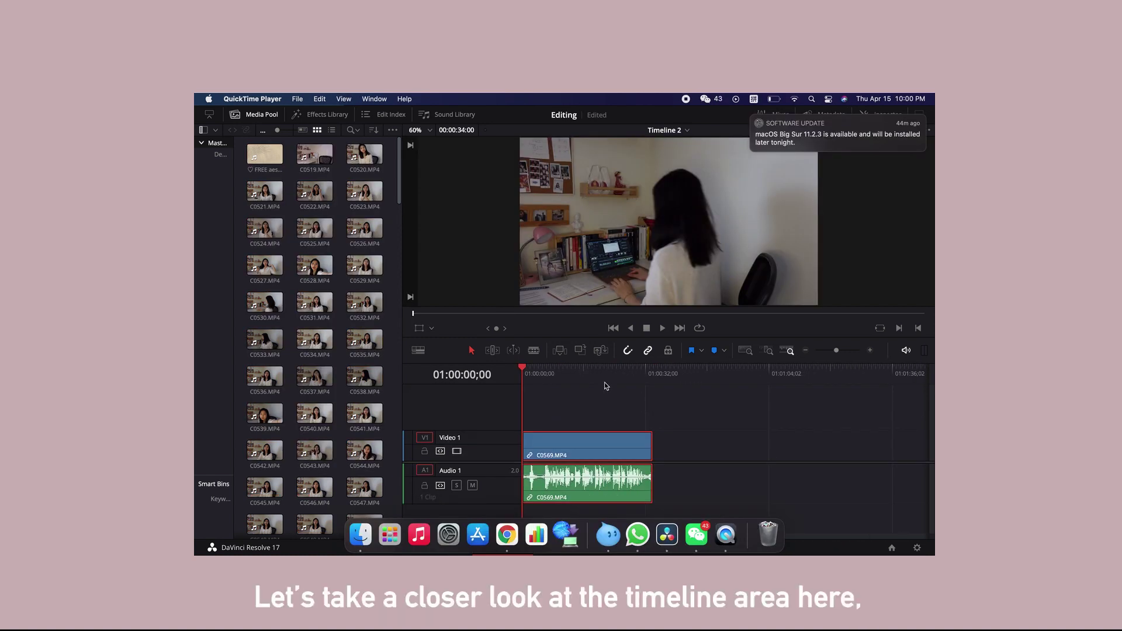
- Drag a Subtitle from Toolbox > Titles to the timeline start, creating subtitle track ST1
click(565, 451)
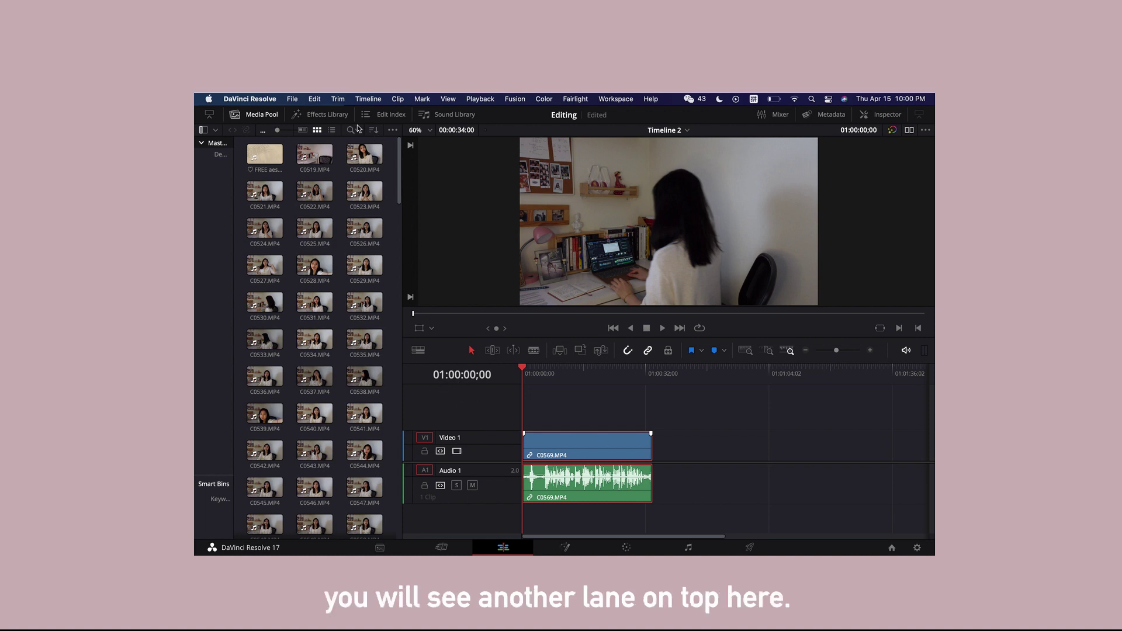
click(327, 115)
click(347, 120)
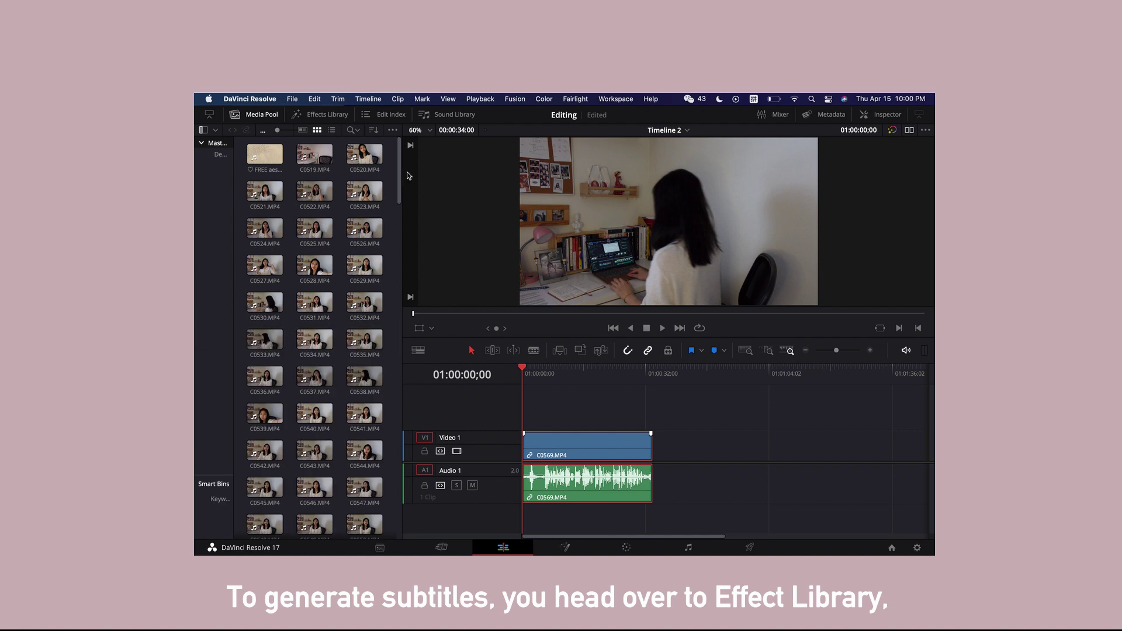
click(345, 116)
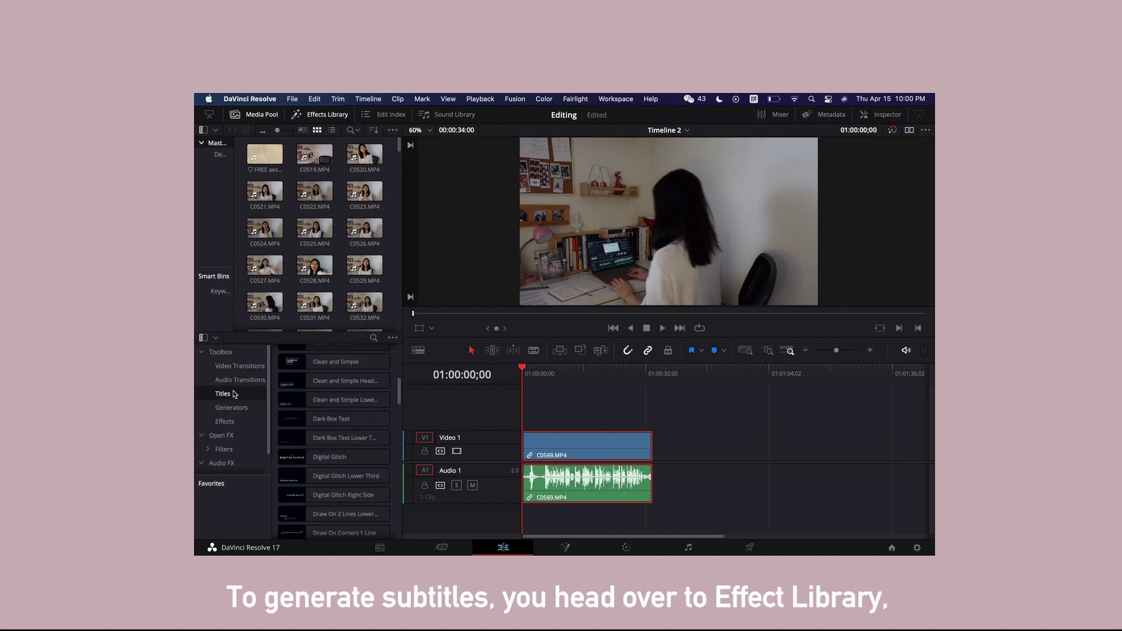
scroll(328, 473, down, 10)
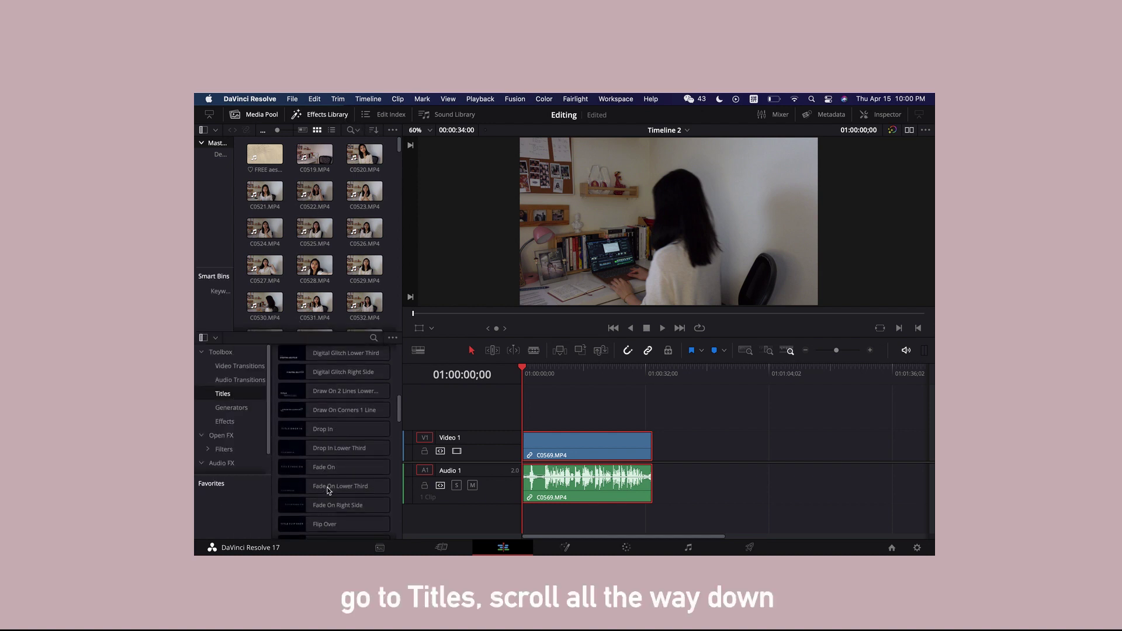
scroll(328, 491, down, 15)
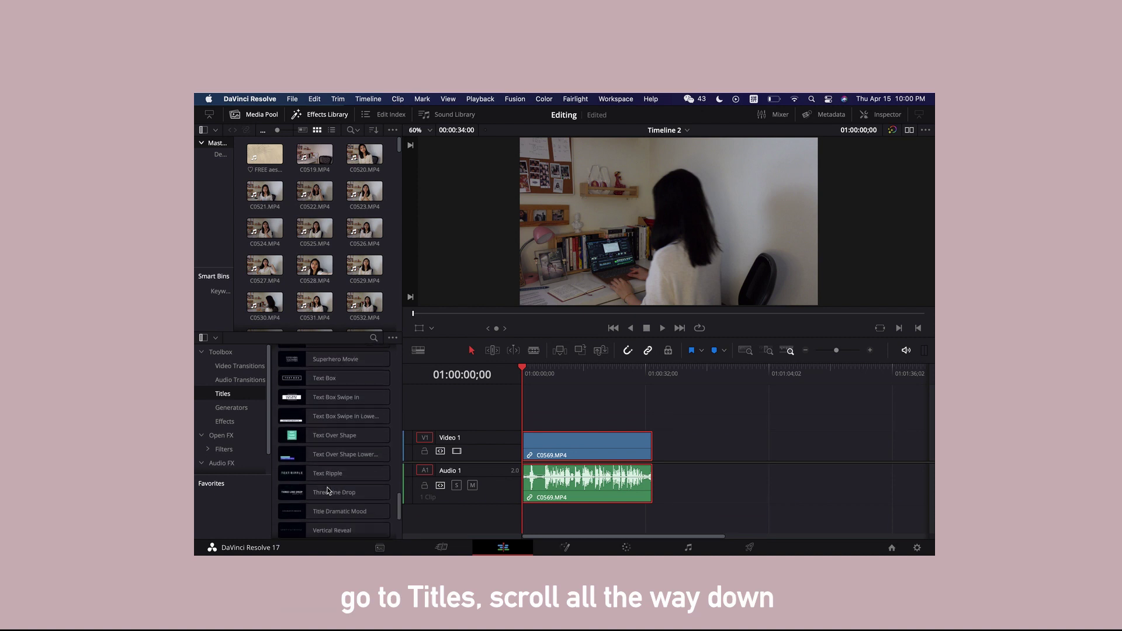
scroll(329, 491, down, 3)
drag(322, 520, 537, 418)
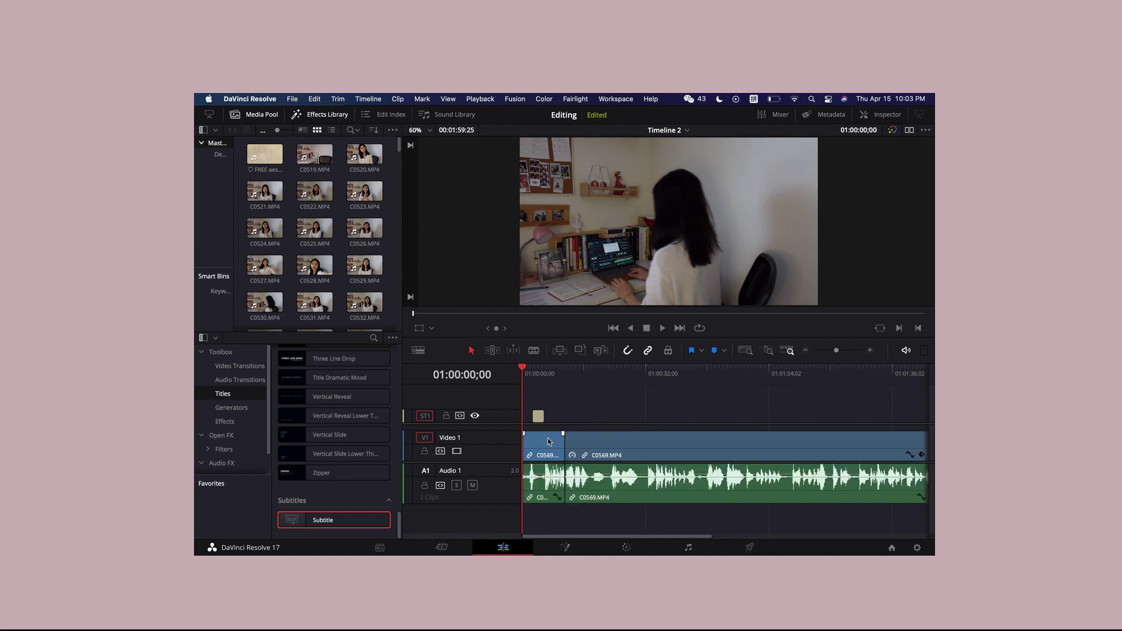
click(550, 441)
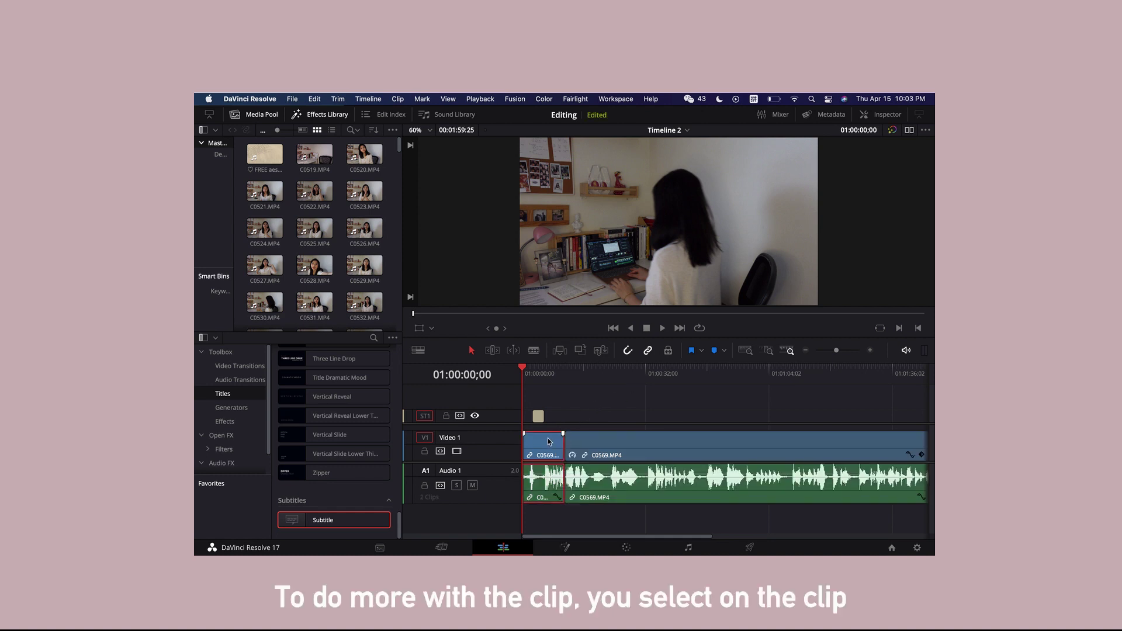
- In the Inspector, set the clip's Zoom to 1.7, rotate it, and raise its audio volume
click(881, 114)
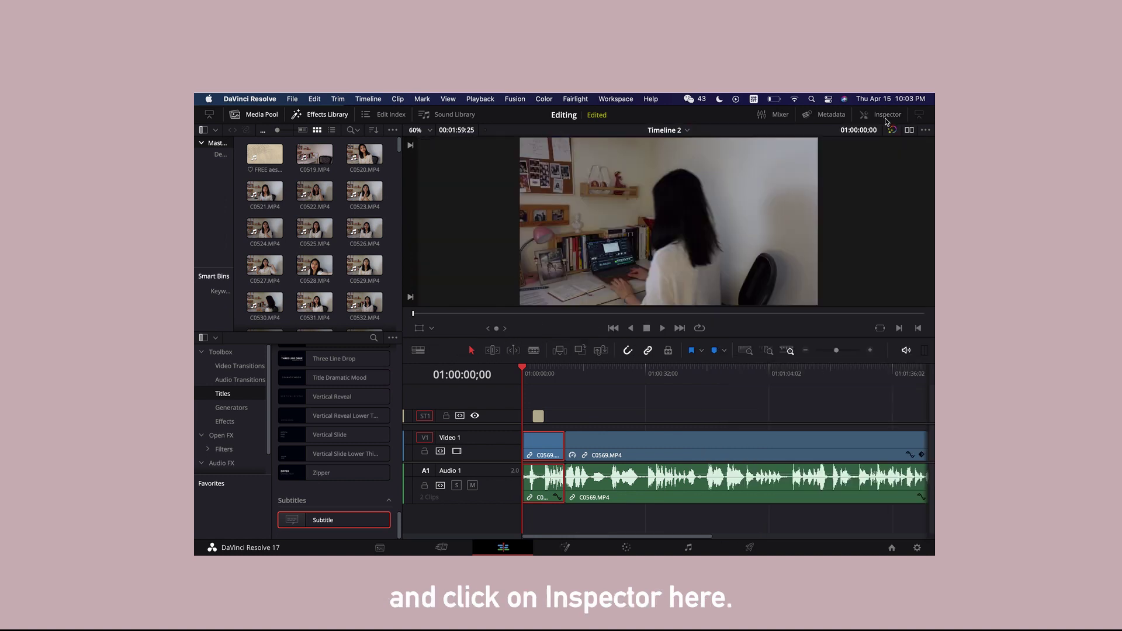
click(881, 115)
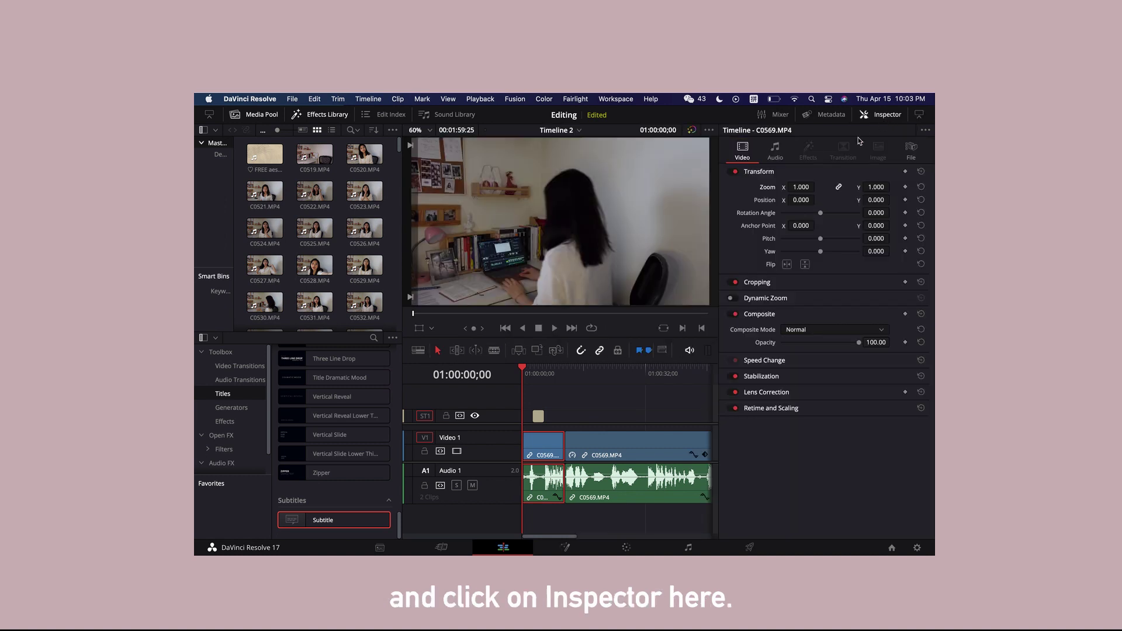
drag(802, 186, 859, 216)
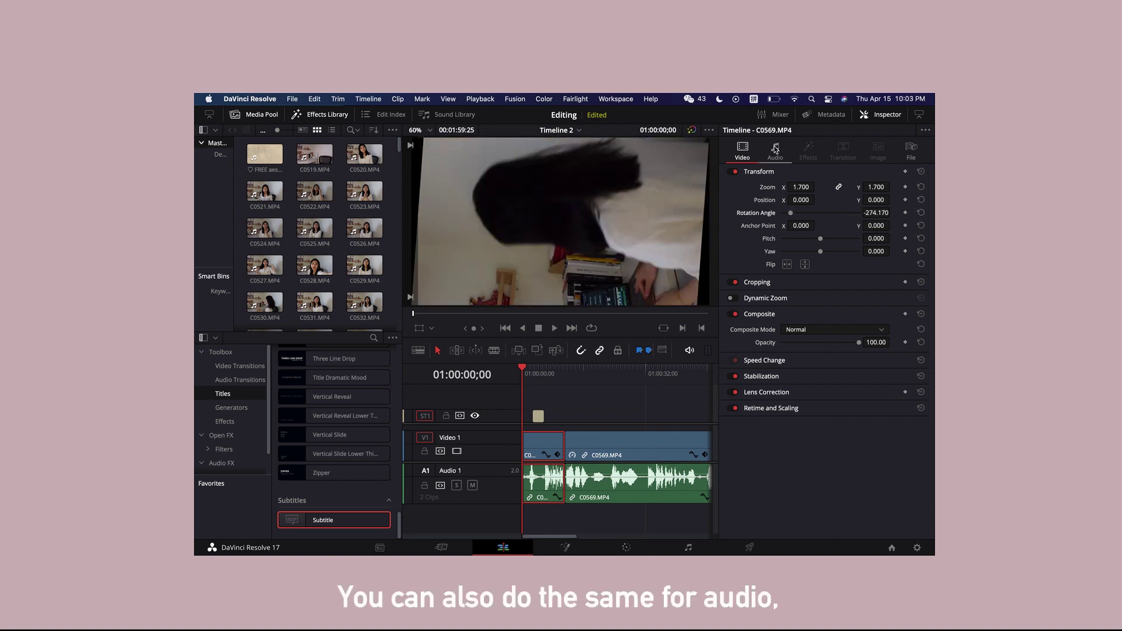
click(775, 149)
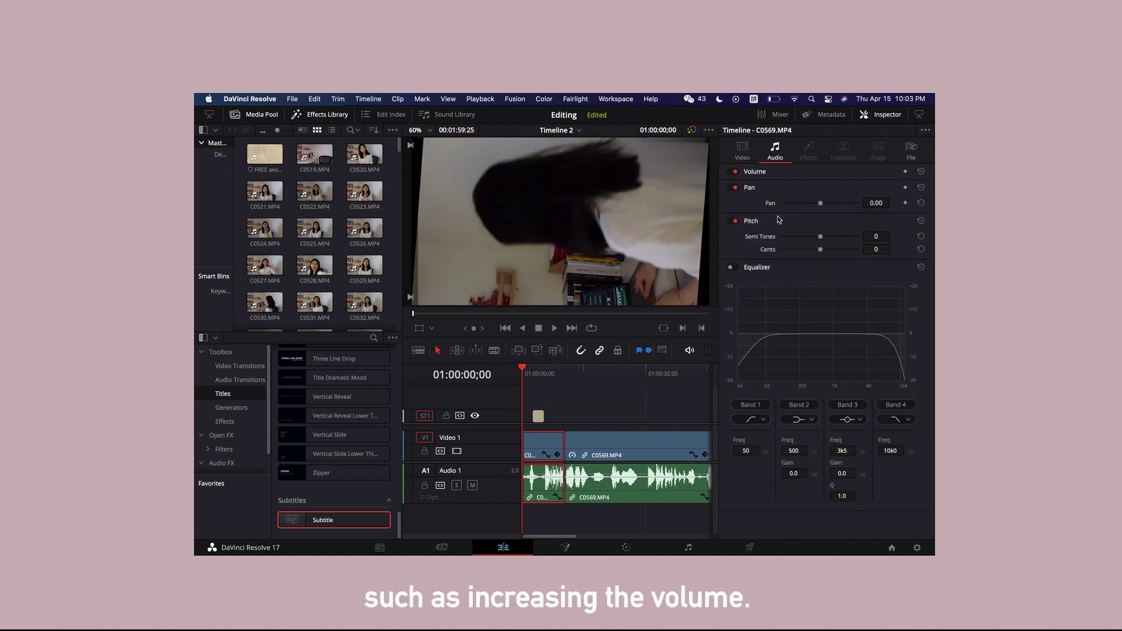
click(777, 178)
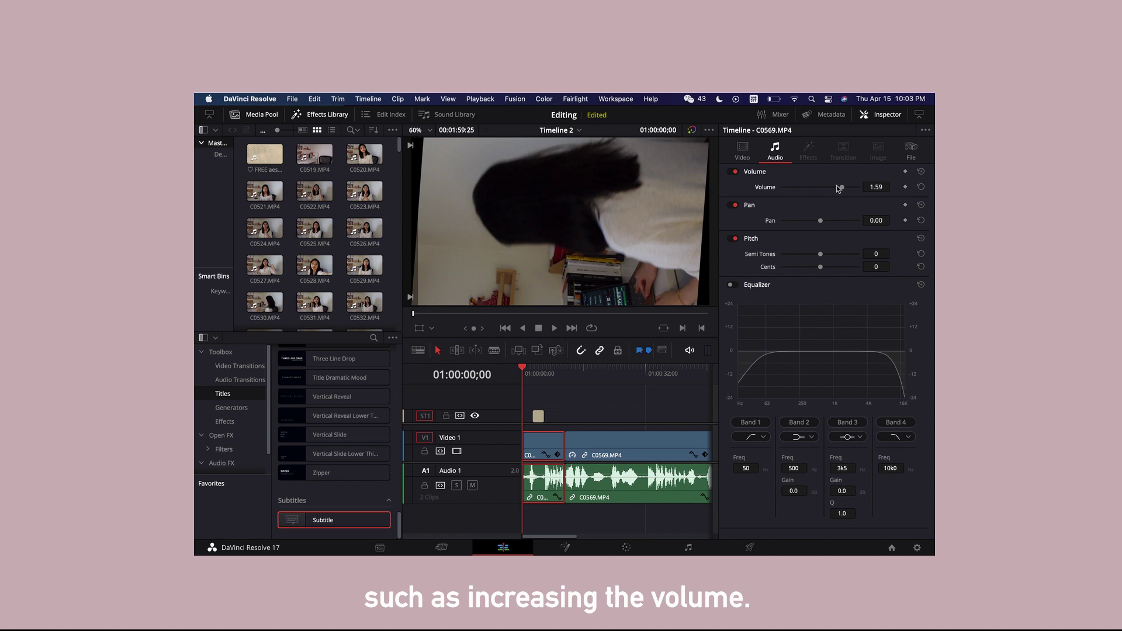
drag(839, 188, 824, 189)
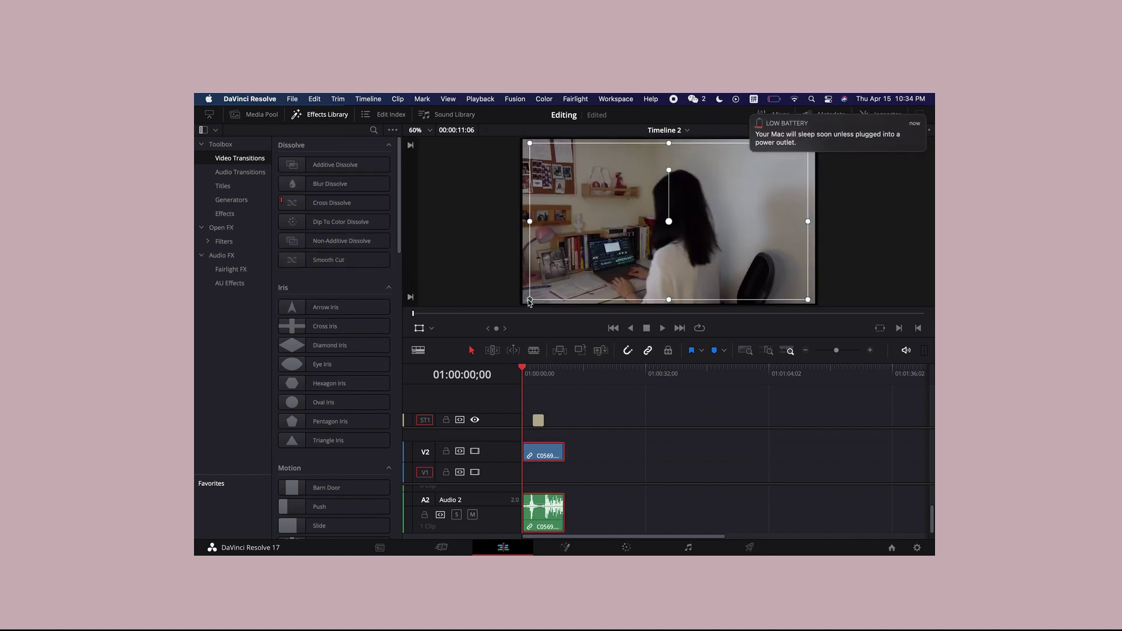
- Shrink the clip in the viewer and add a Solid Color generator on a track above it
drag(528, 299, 567, 281)
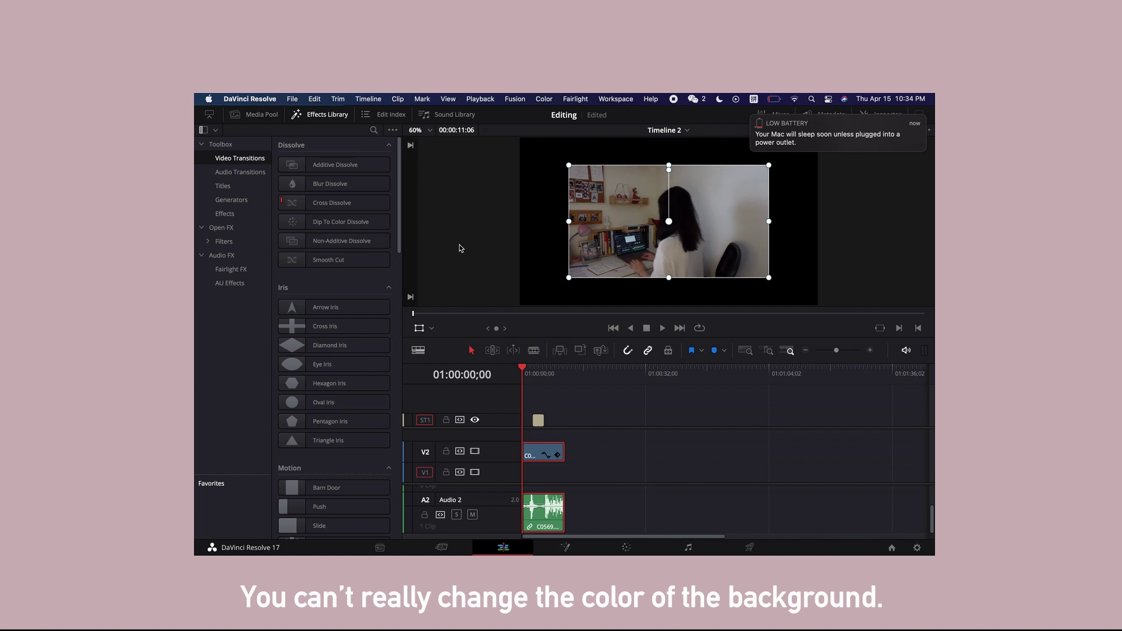
click(246, 201)
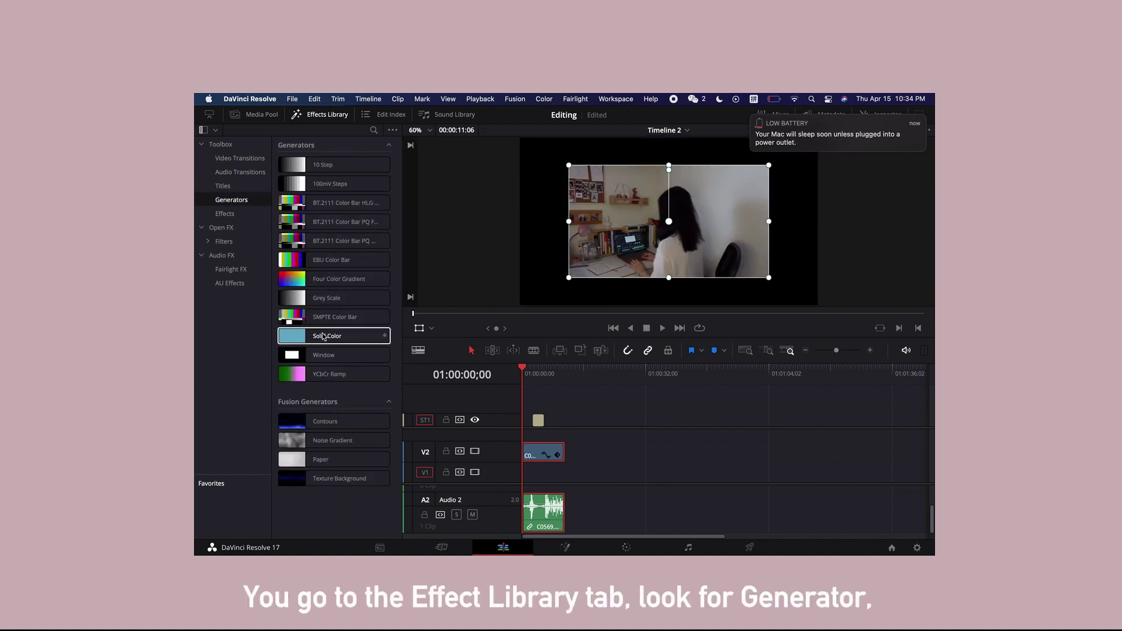
drag(323, 337, 540, 476)
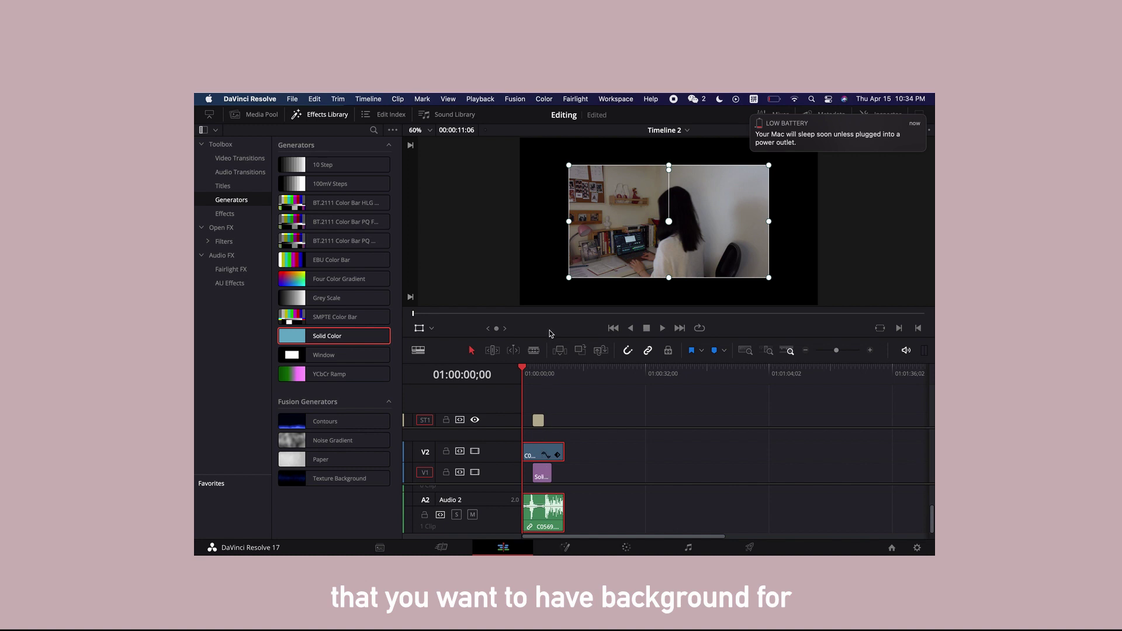
click(543, 372)
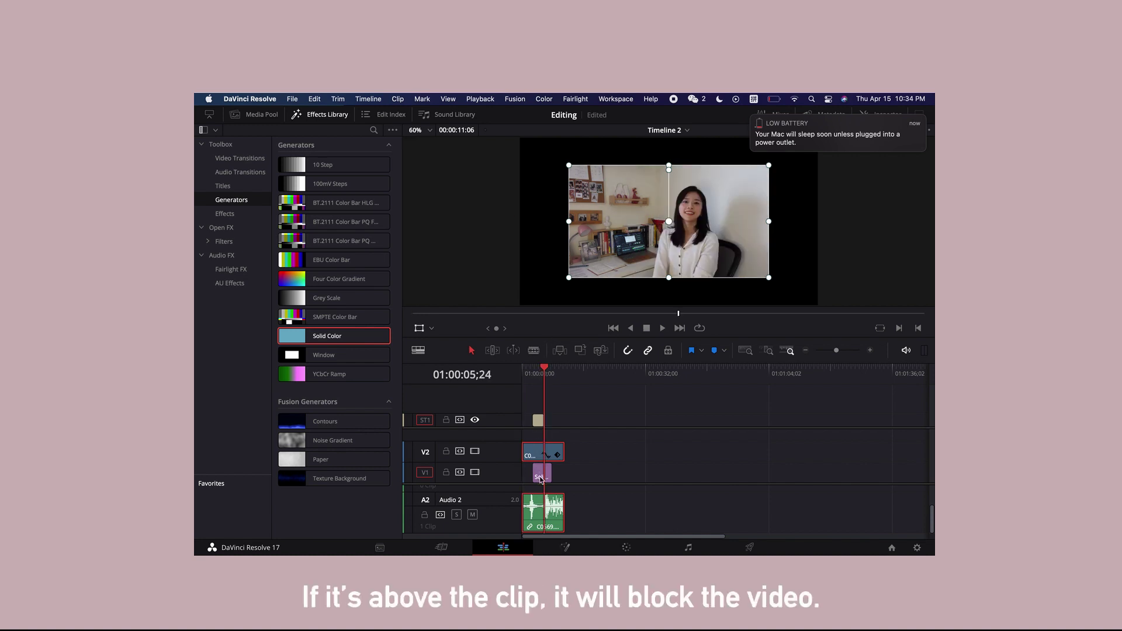
drag(540, 478, 539, 435)
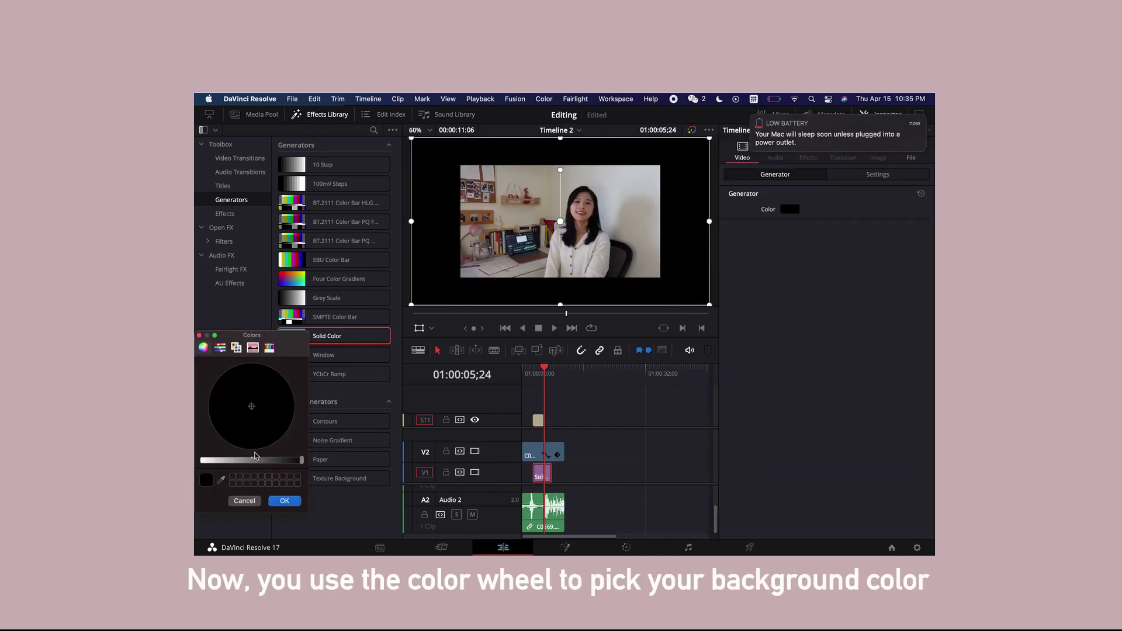
- Make the Solid Color background beige by sampling it from the video with the eyedropper
drag(254, 460, 237, 461)
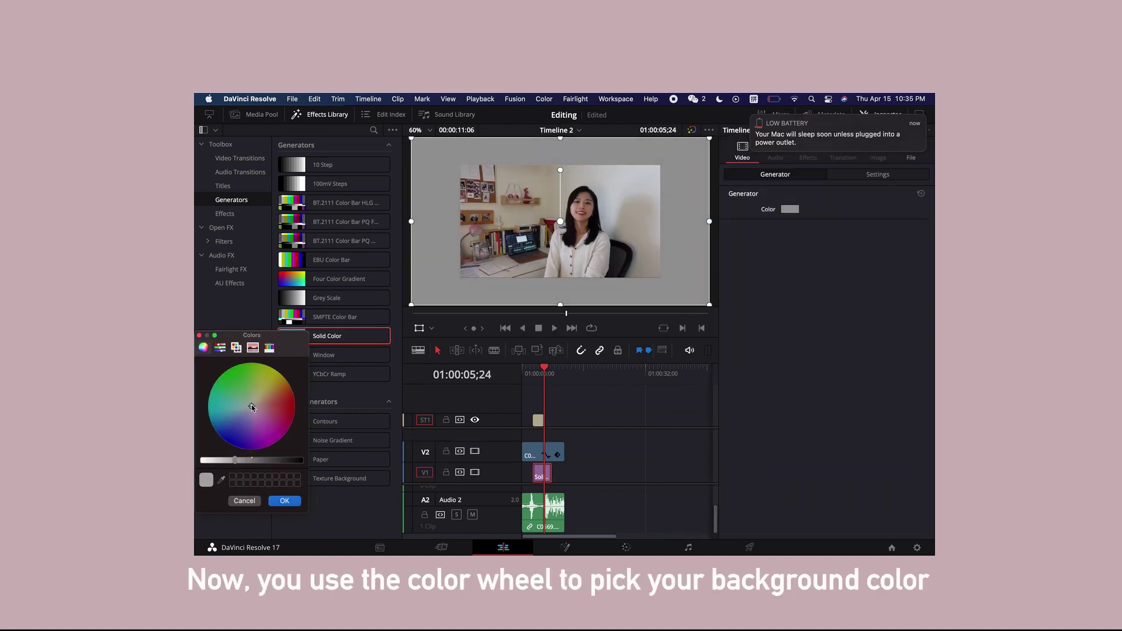
mouse_move(252, 407)
mouse_down()
mouse_move(259, 425)
mouse_move(241, 422)
mouse_move(263, 404)
mouse_up()
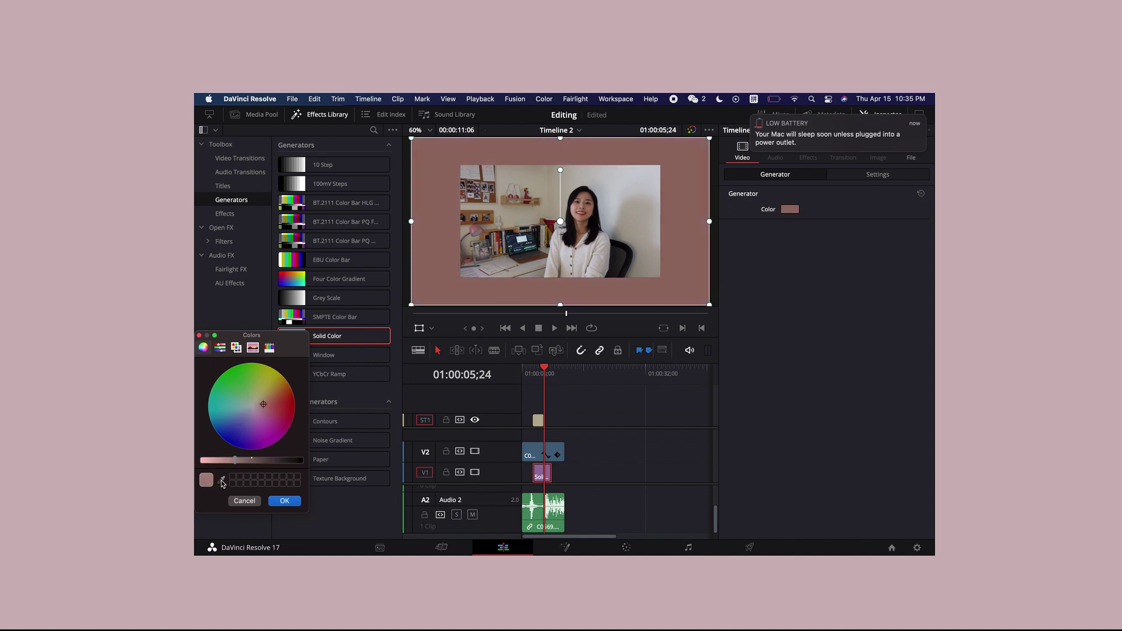
click(221, 480)
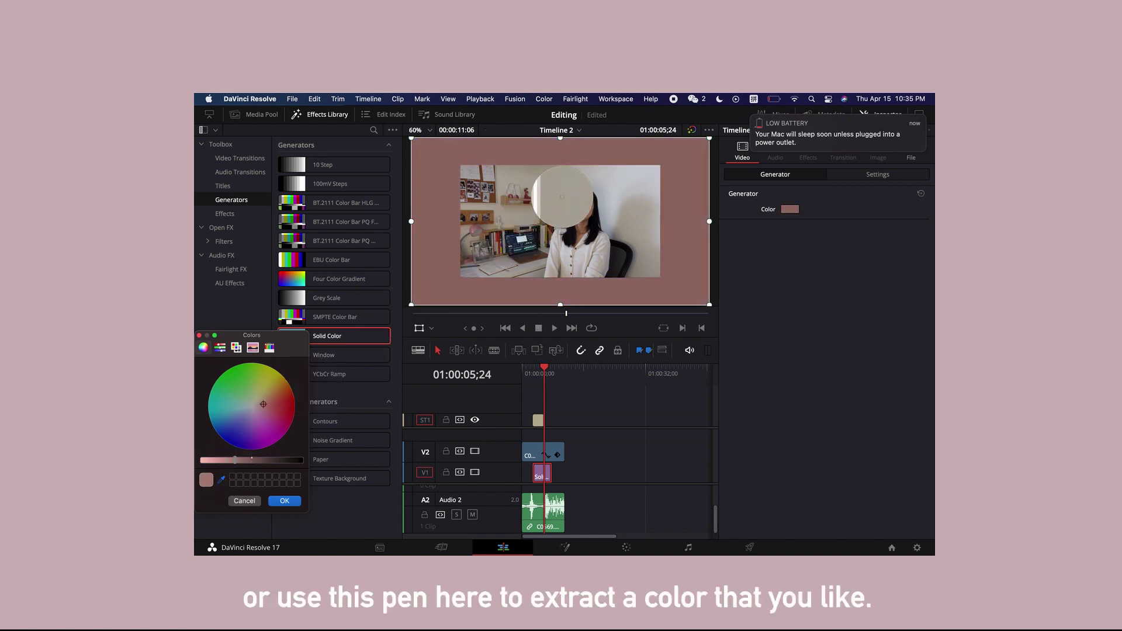
click(548, 201)
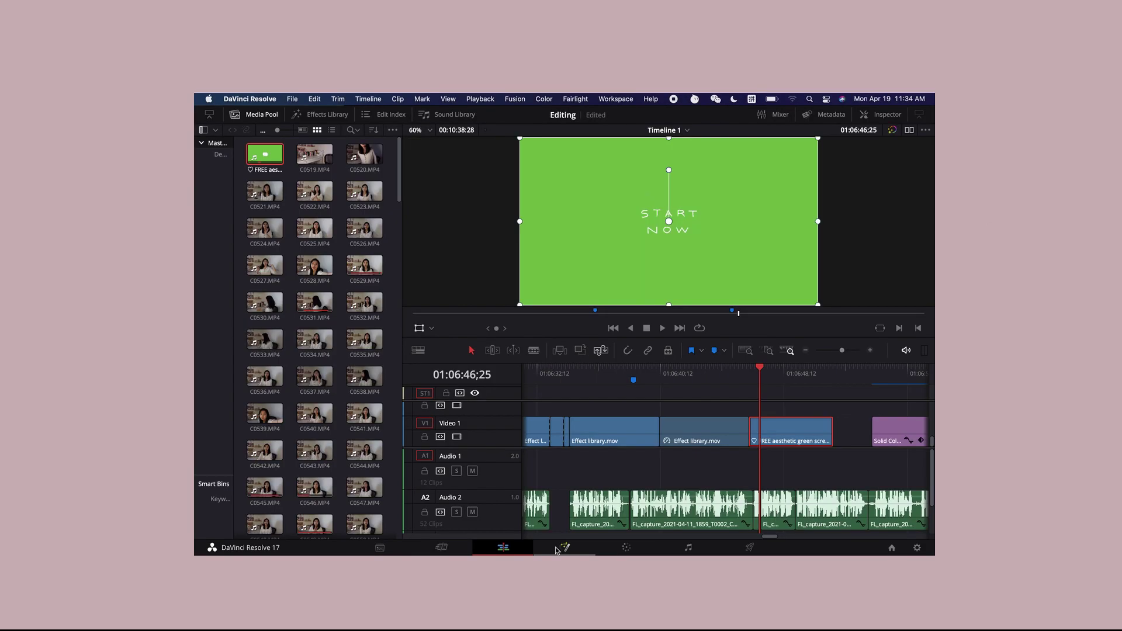
- Switch to the Fusion page to start the animation section
click(557, 549)
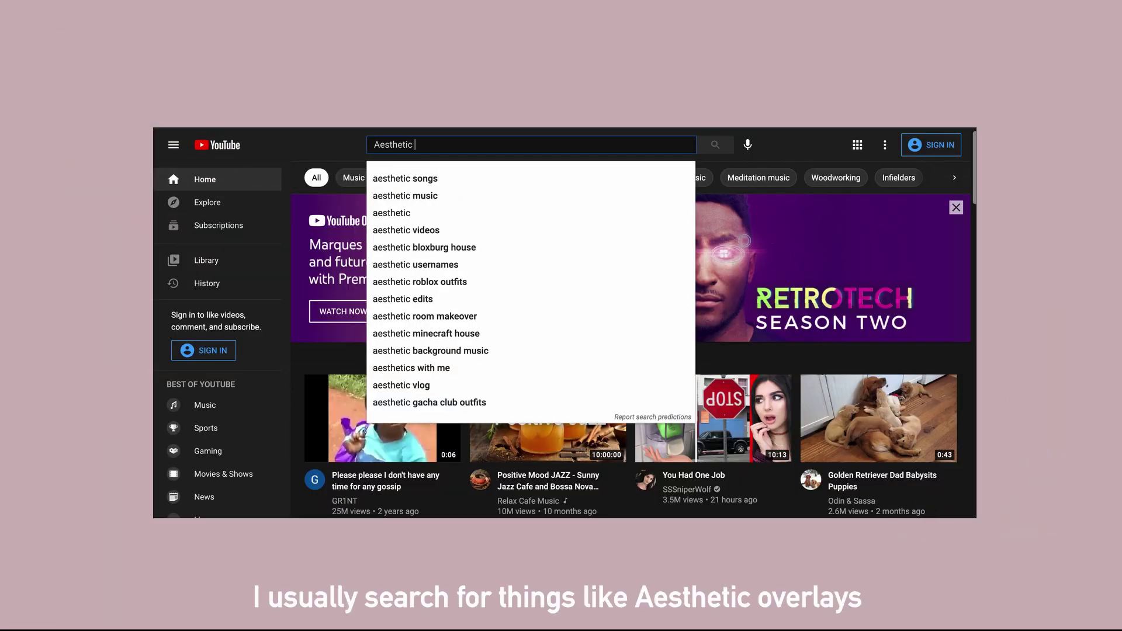
- Search YouTube for 'aesthetic overlays no copyright' and highlight the doodle overlays video's title
text(erlays no copyright)
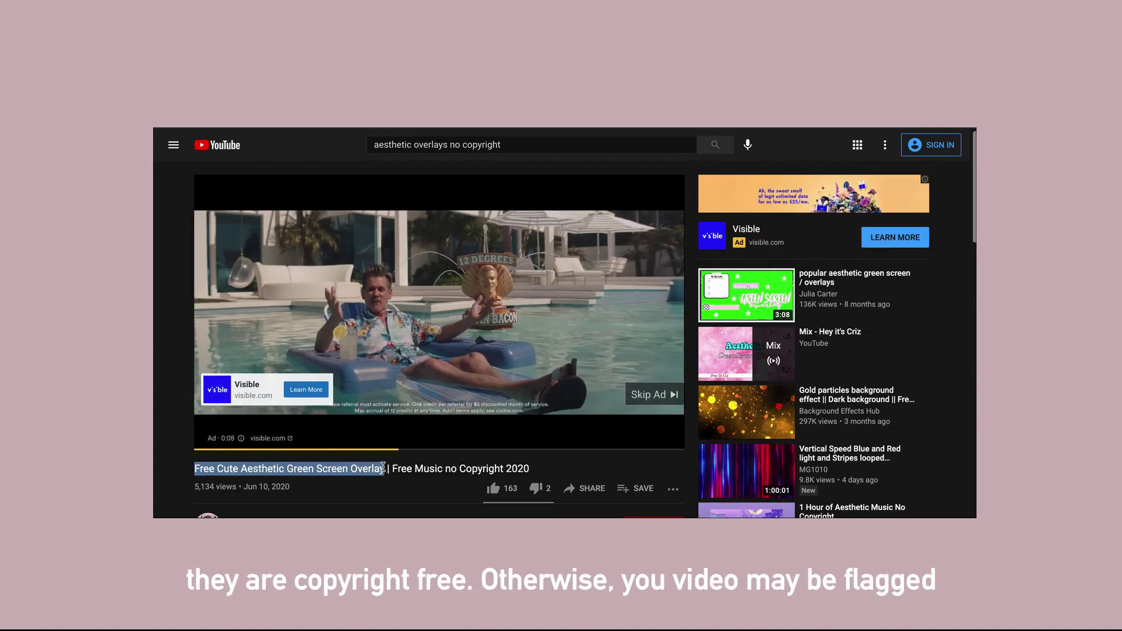
drag(438, 468, 575, 470)
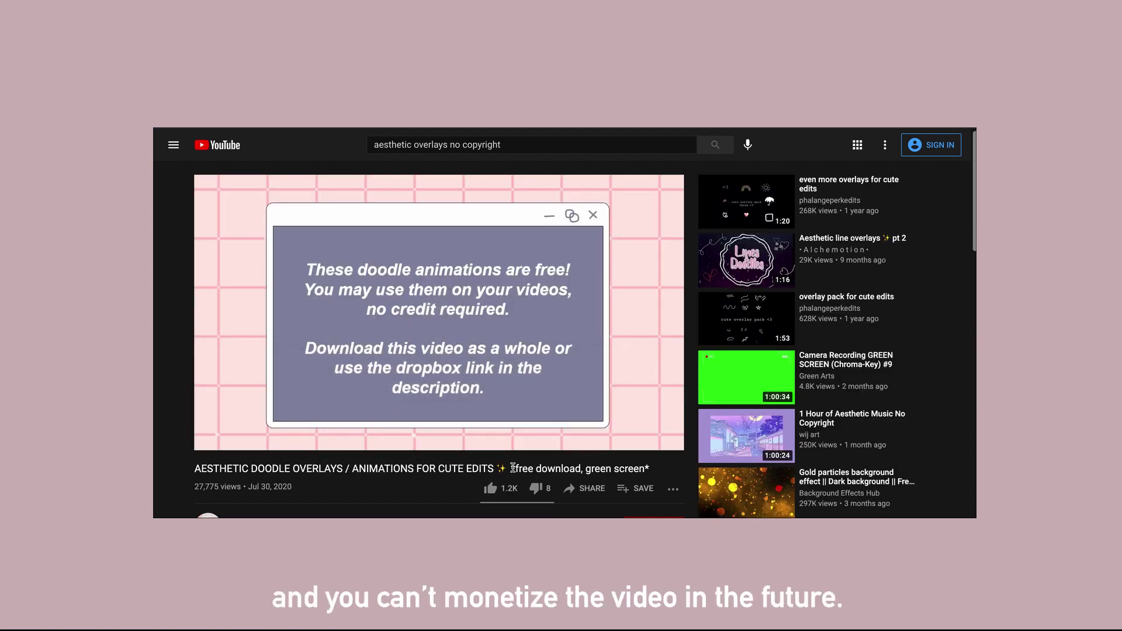
drag(512, 468, 648, 468)
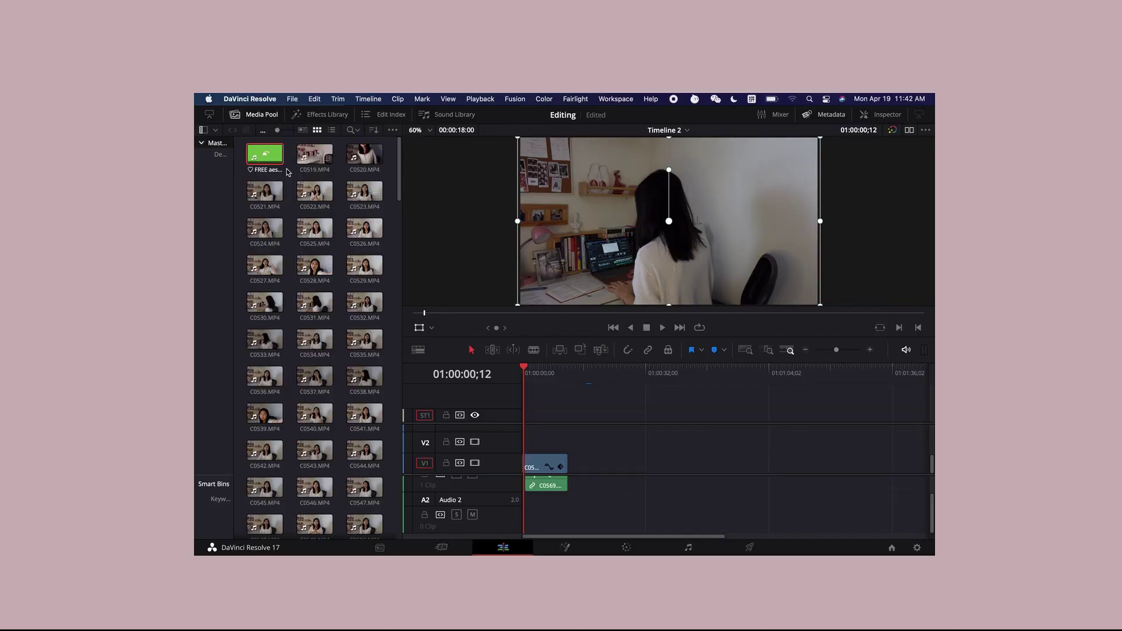
- Put the green-screen doodle overlay clip onto video track V2
click(248, 163)
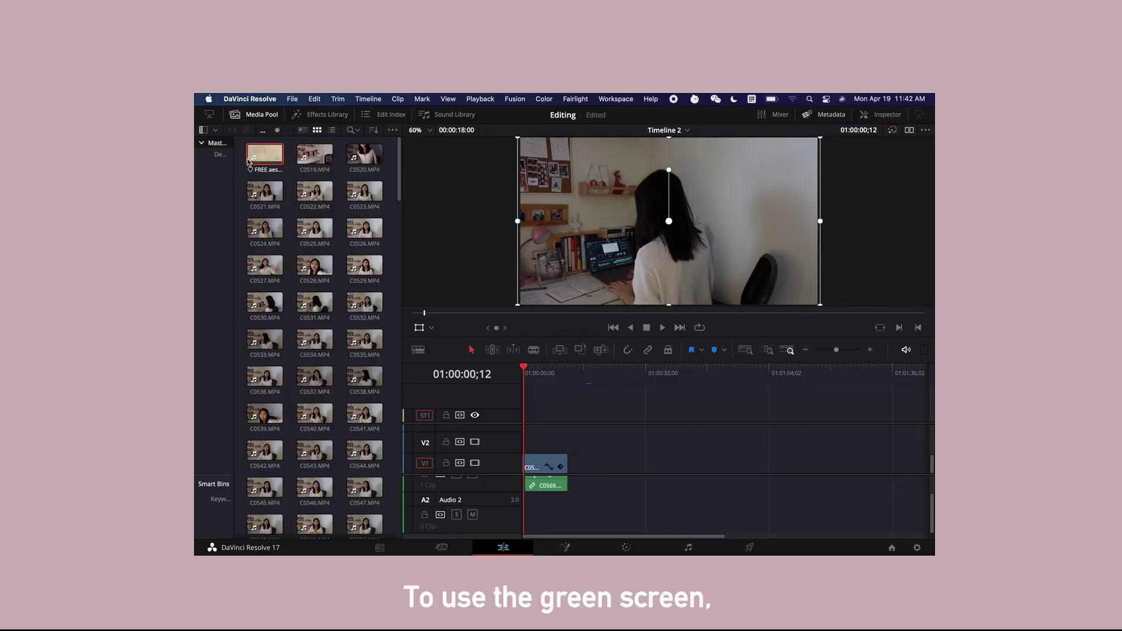
drag(251, 156, 528, 443)
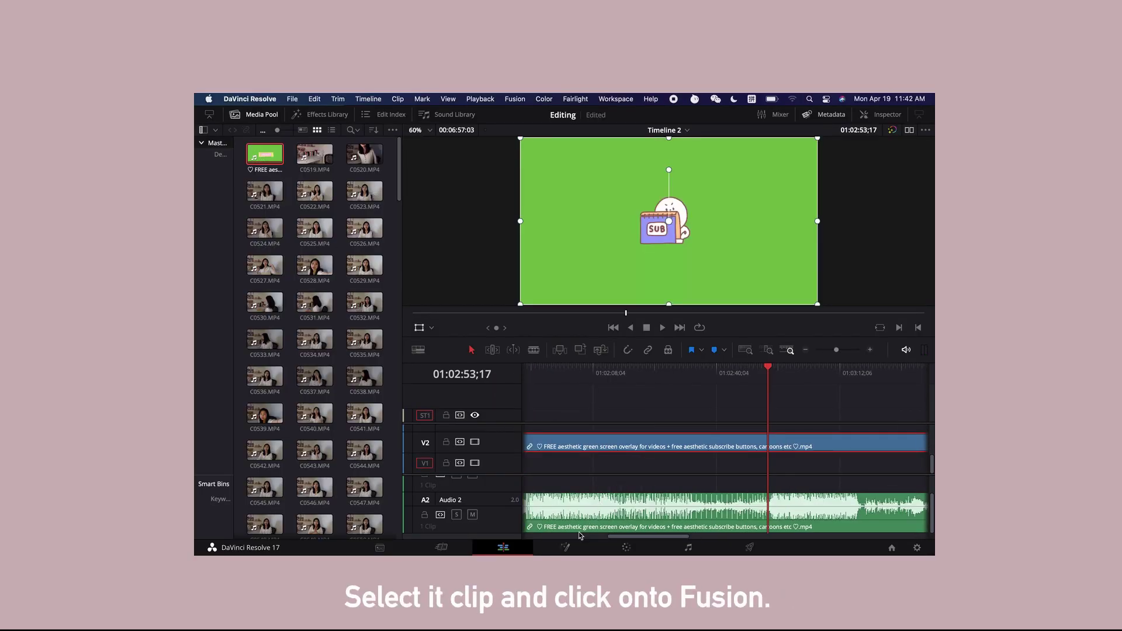
click(566, 547)
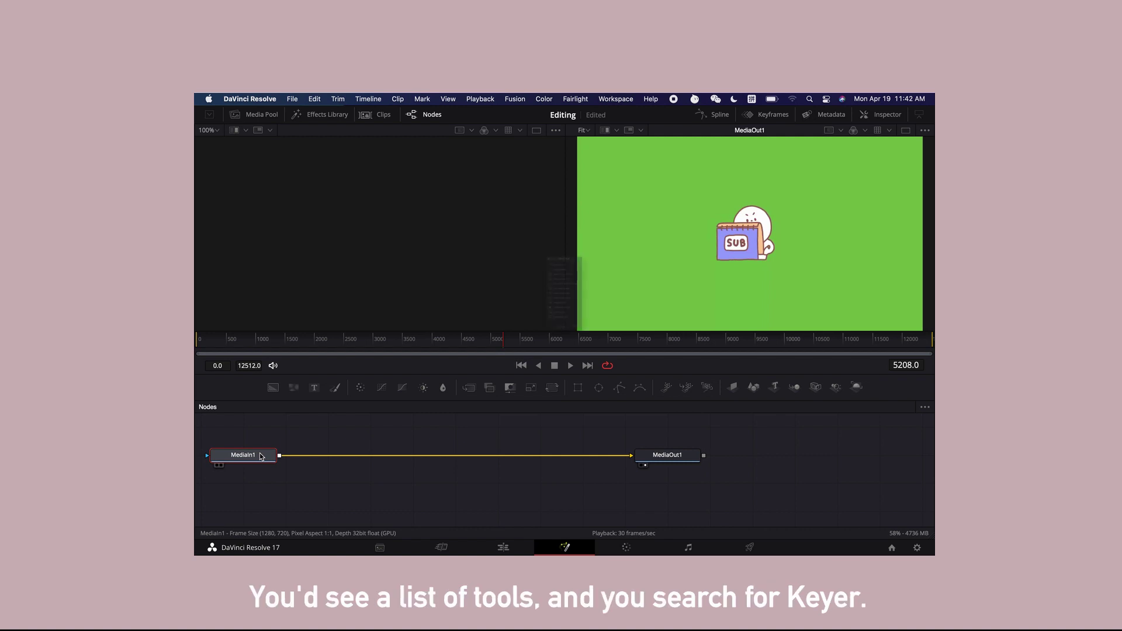
- Insert a Delta Keyer between MediaIn1 and MediaOut1 and sample the green background to remove it
key(shift+space)
text(Keyer)
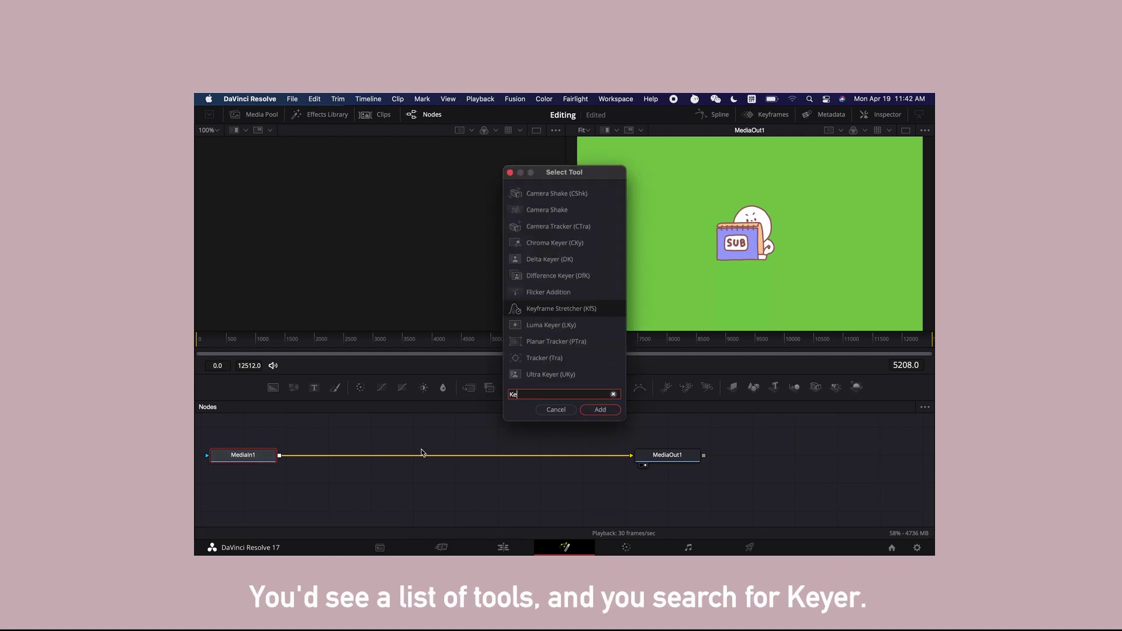
click(579, 211)
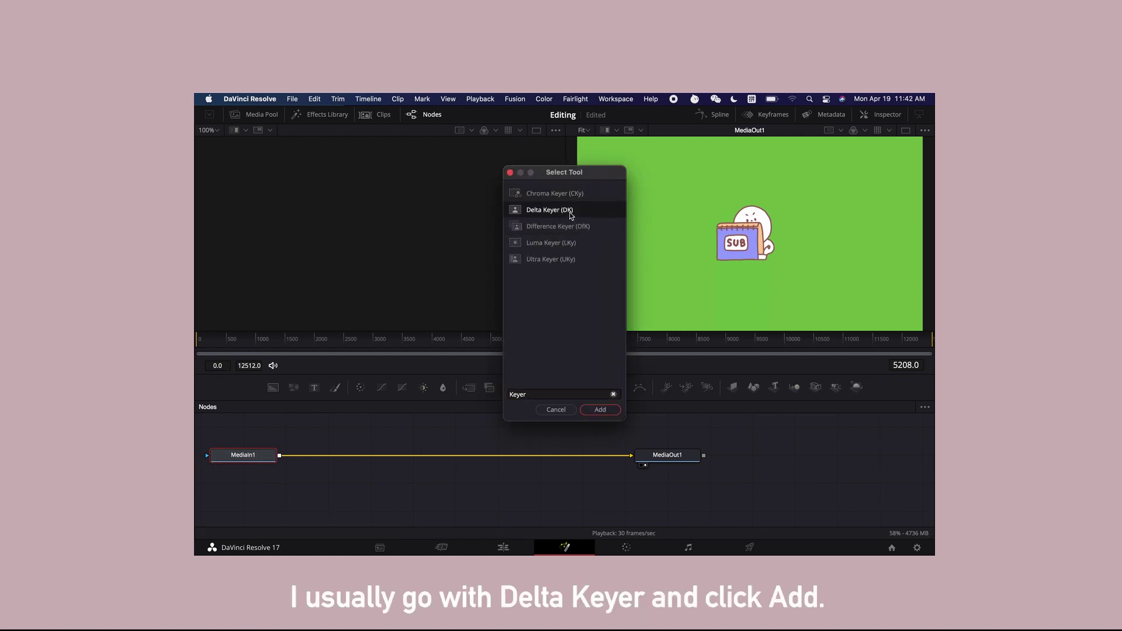
click(599, 410)
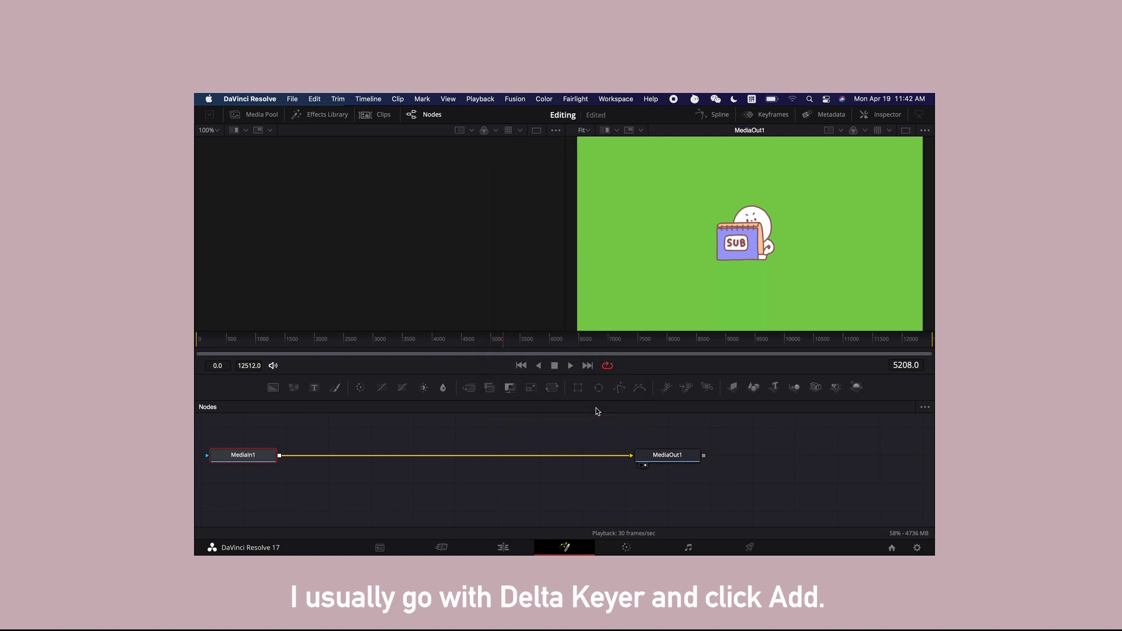
click(887, 114)
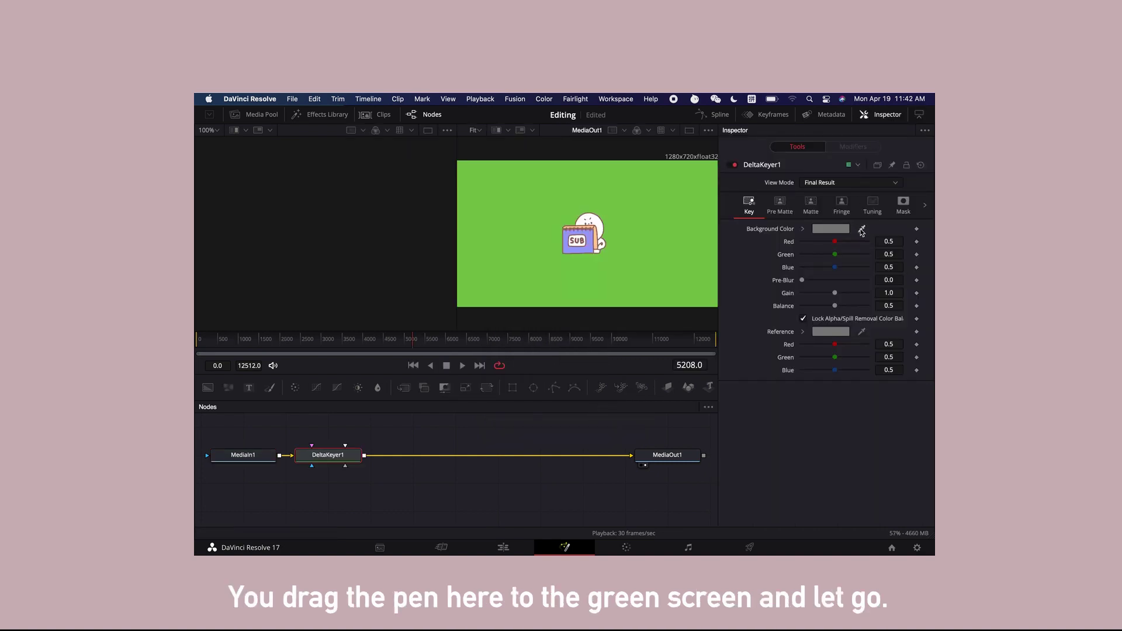
drag(761, 229, 671, 228)
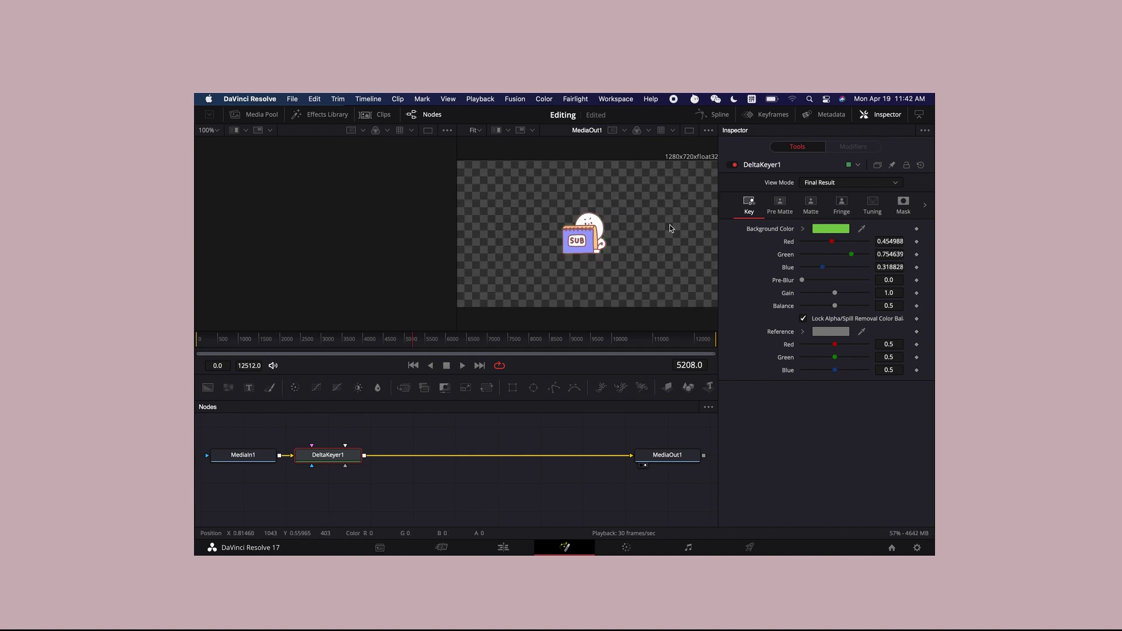
click(504, 548)
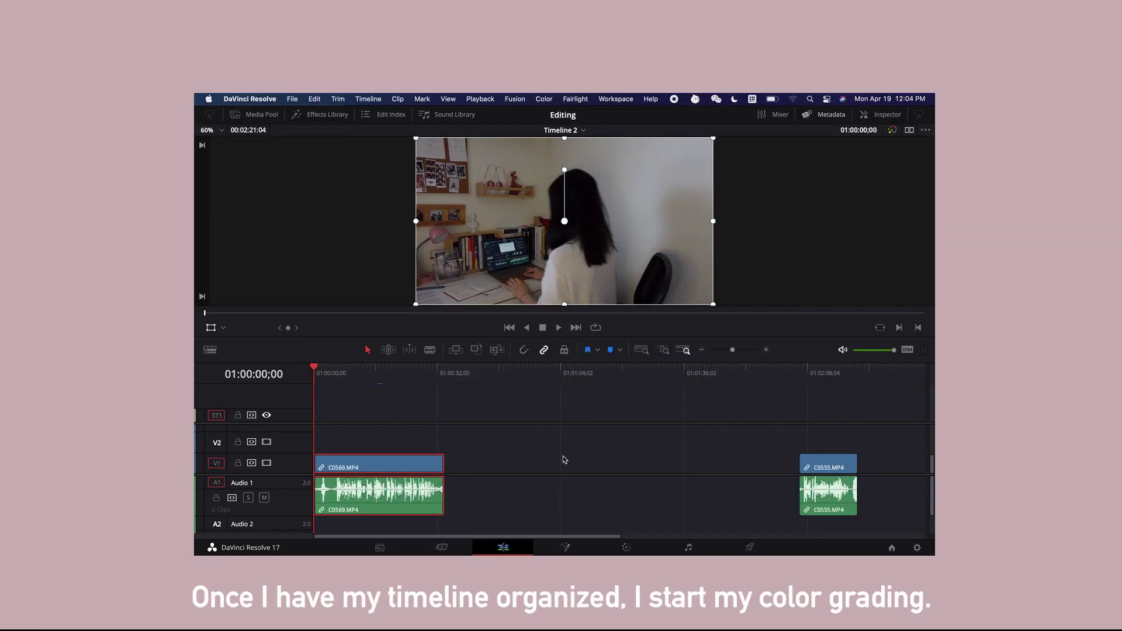
- On the Color page, set Primaries Sat to 42.20 and Temp to -30.0, and show the LUTs panel
click(627, 548)
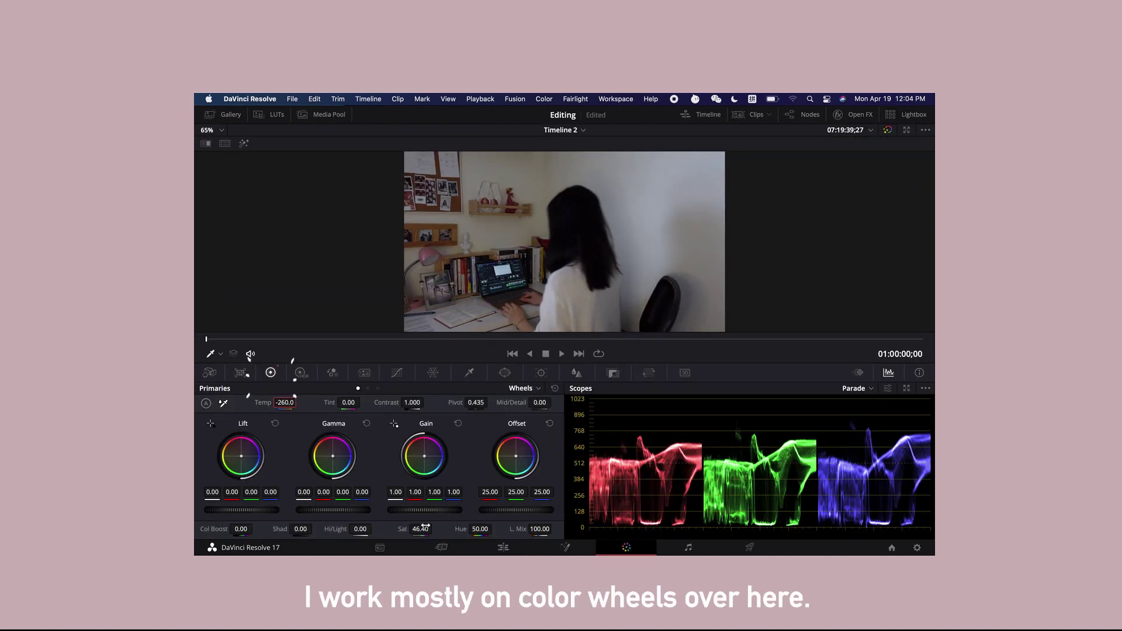
drag(422, 529, 432, 529)
mouse_move(285, 402)
mouse_down()
mouse_move(299, 403)
mouse_move(285, 407)
mouse_up()
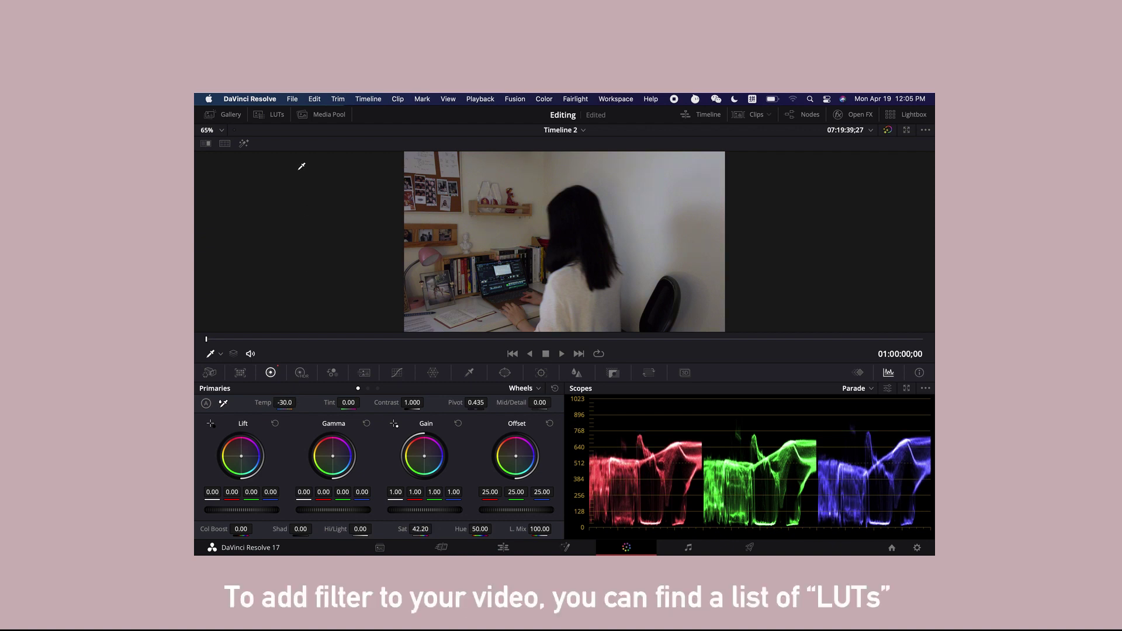
click(274, 115)
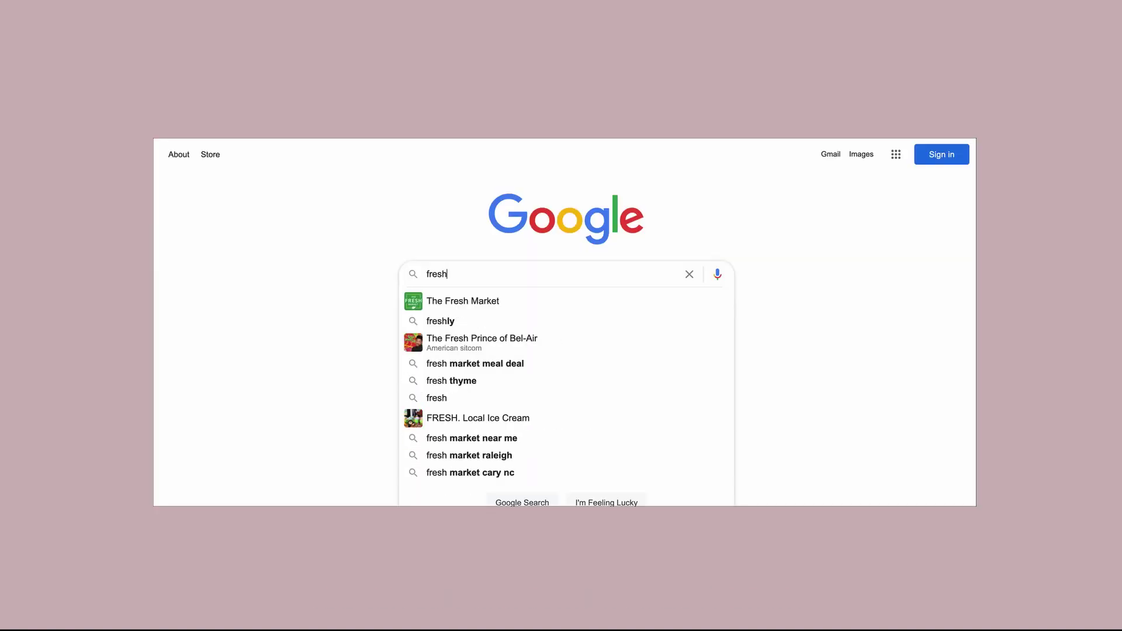
- Go to freshluts.com and scroll through free LUTs like Protect Highlights 01 and Film High Contrast
text(luts.com)
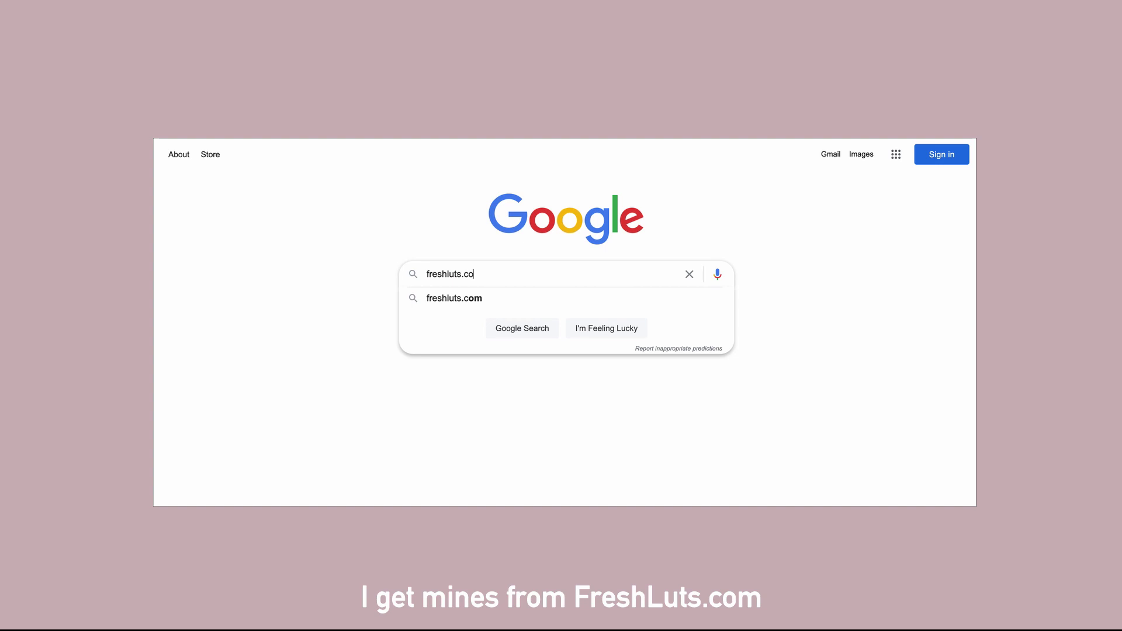
key(Return)
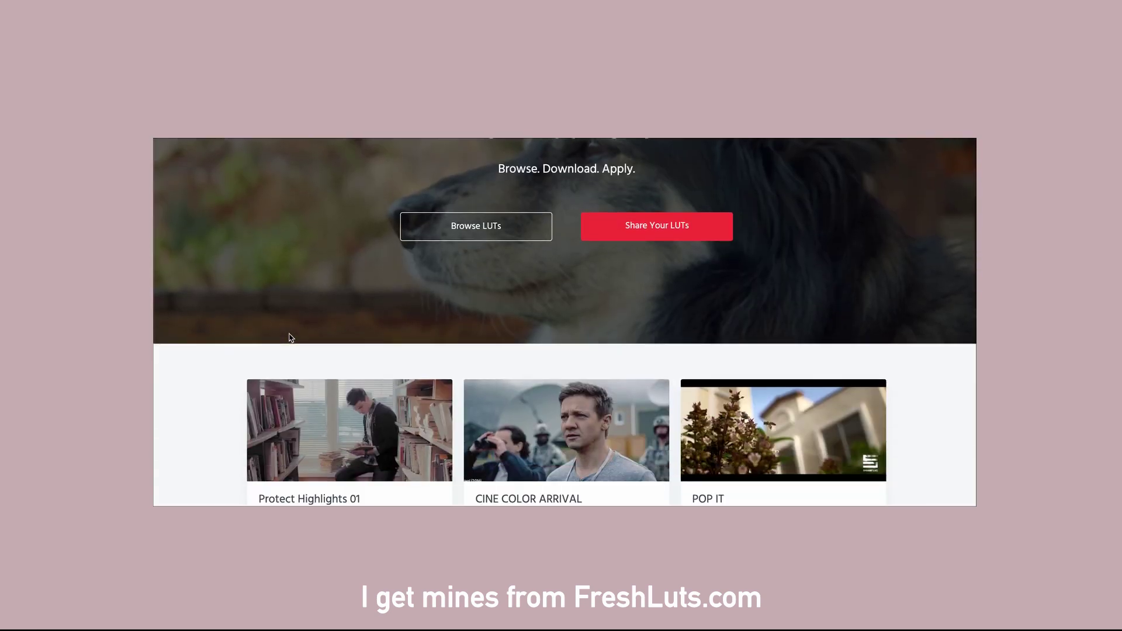
scroll(288, 336, down, 5)
scroll(289, 337, down, 3)
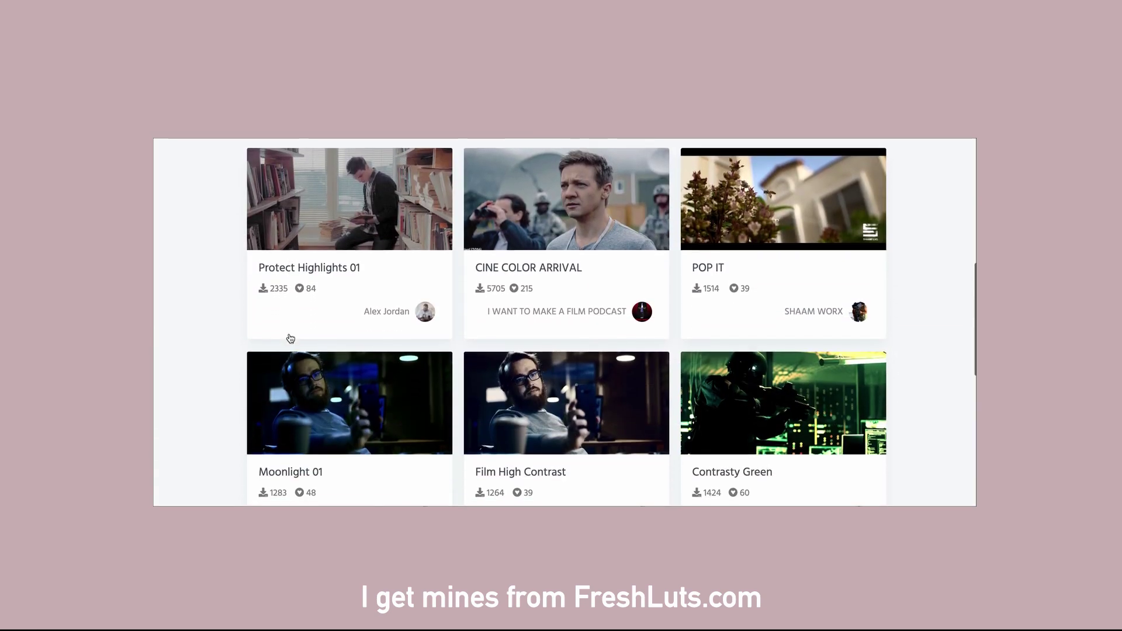
scroll(288, 337, down, 1)
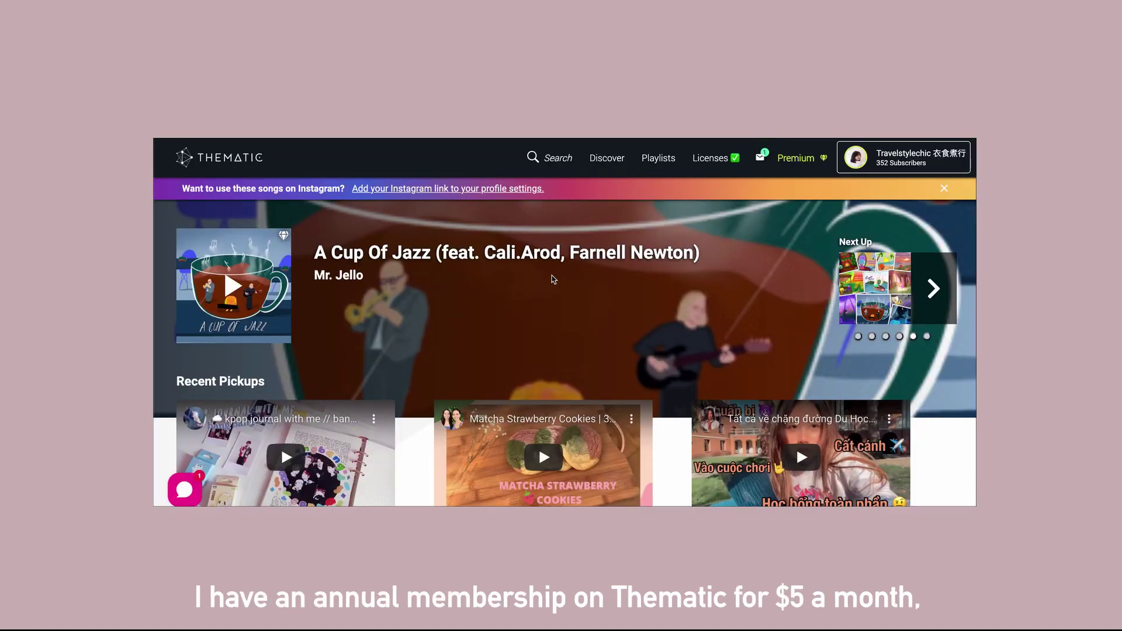
- Scroll the Thematic home page past Recent Pickups and Trending Songs to the artist recommendations
scroll(545, 304, down, 5)
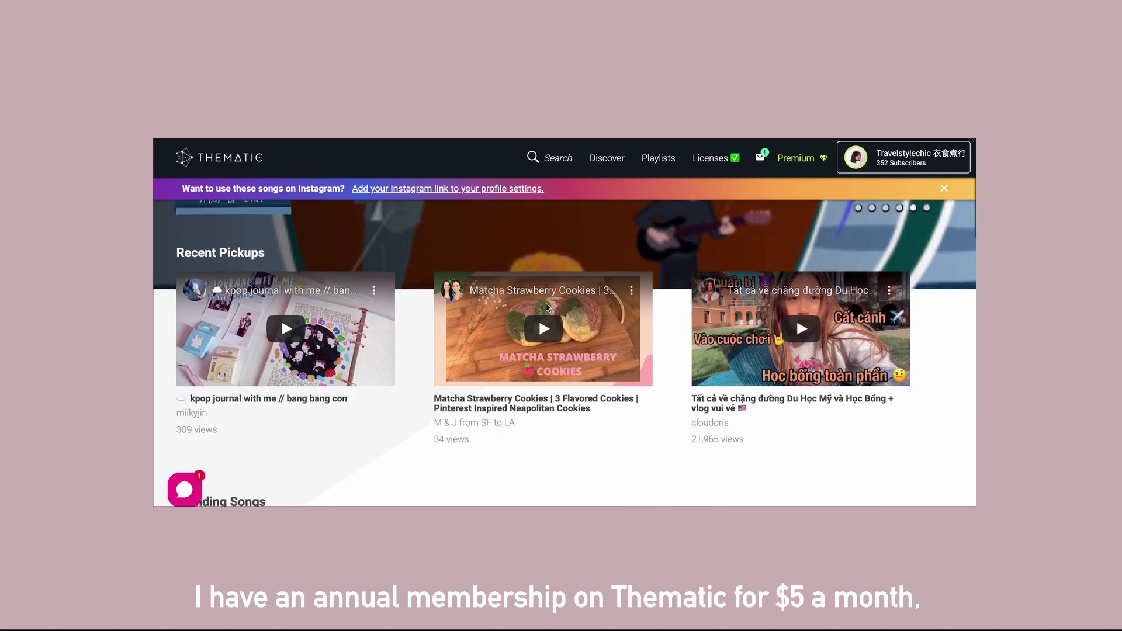
scroll(547, 305, down, 5)
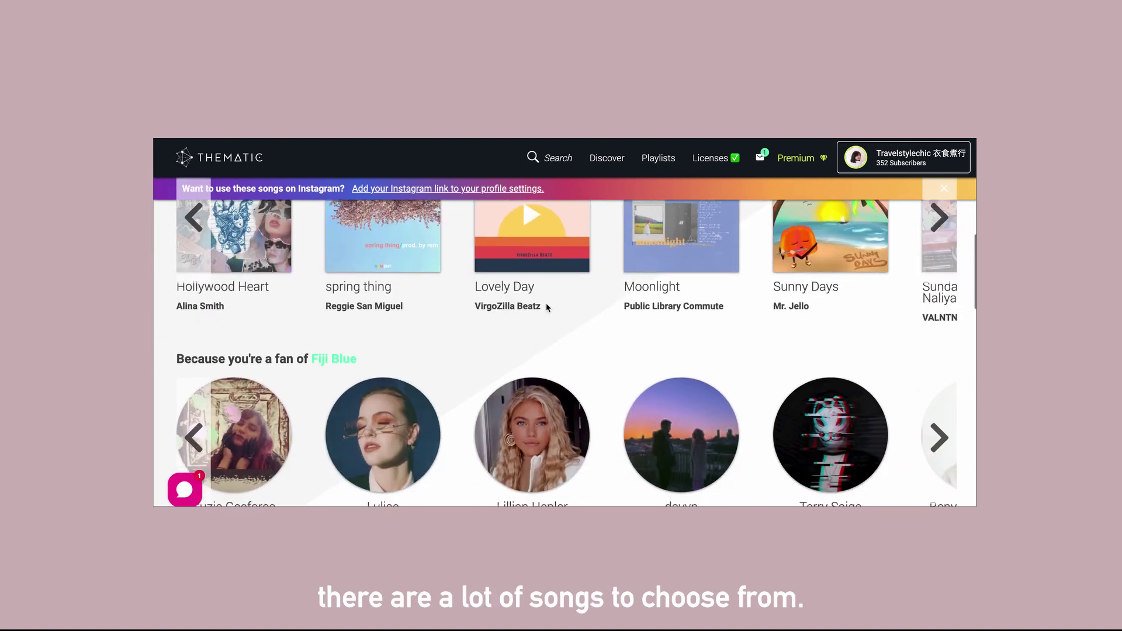
scroll(546, 307, down, 2)
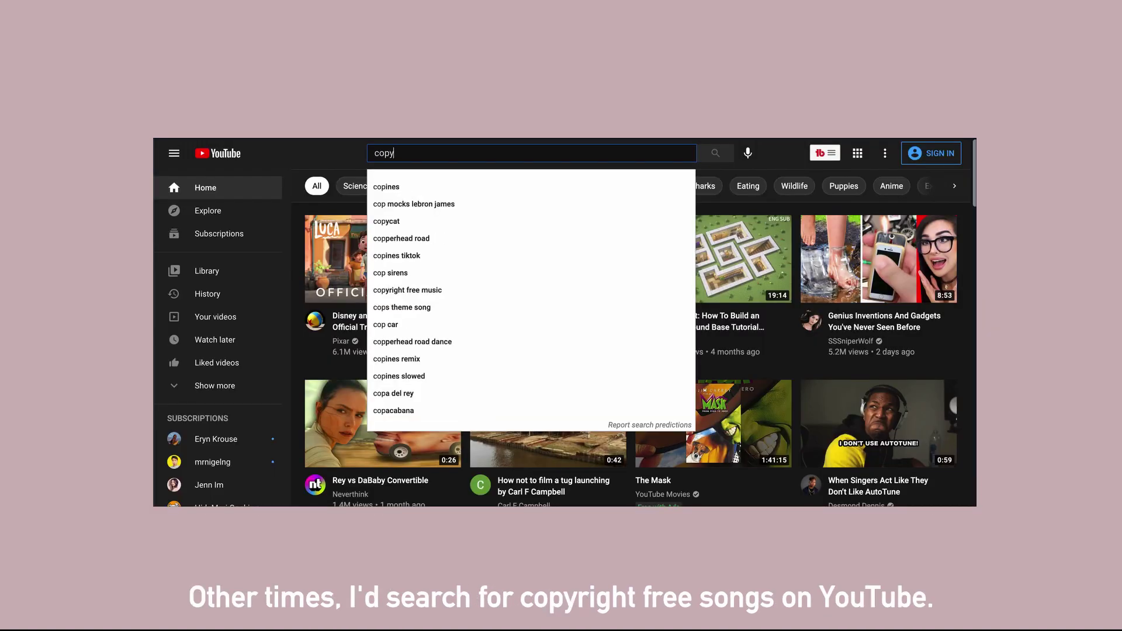
- Search YouTube for 'copyright free music', browse a lofi creator's uploads, then put the Rudolph song on Audio 3
text(i)
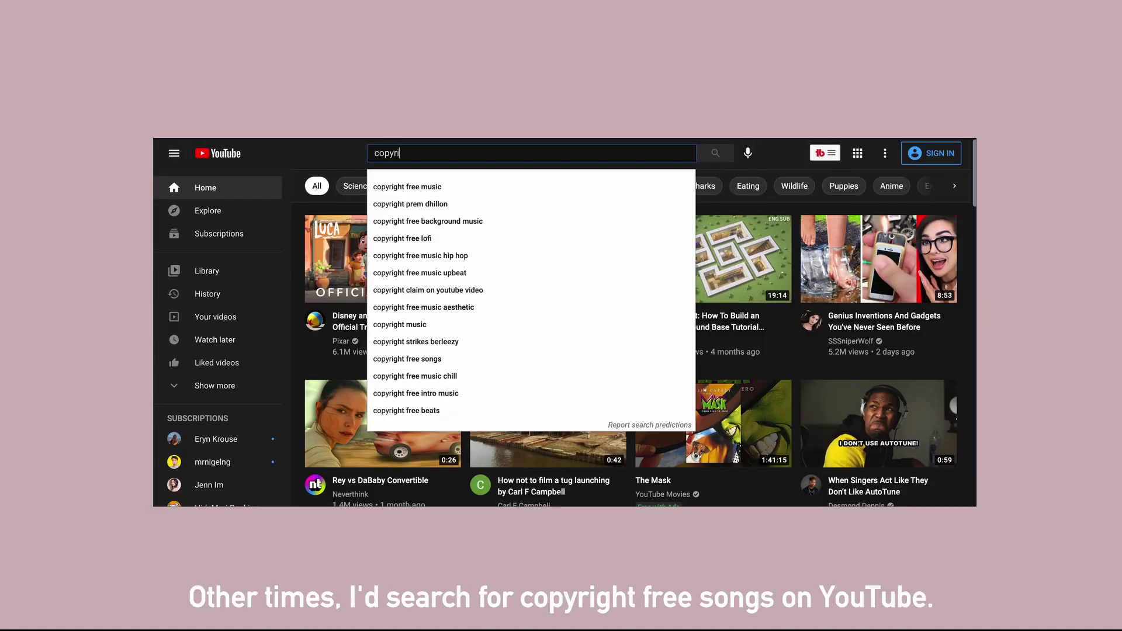
text(g)
key(Down)
key(Return)
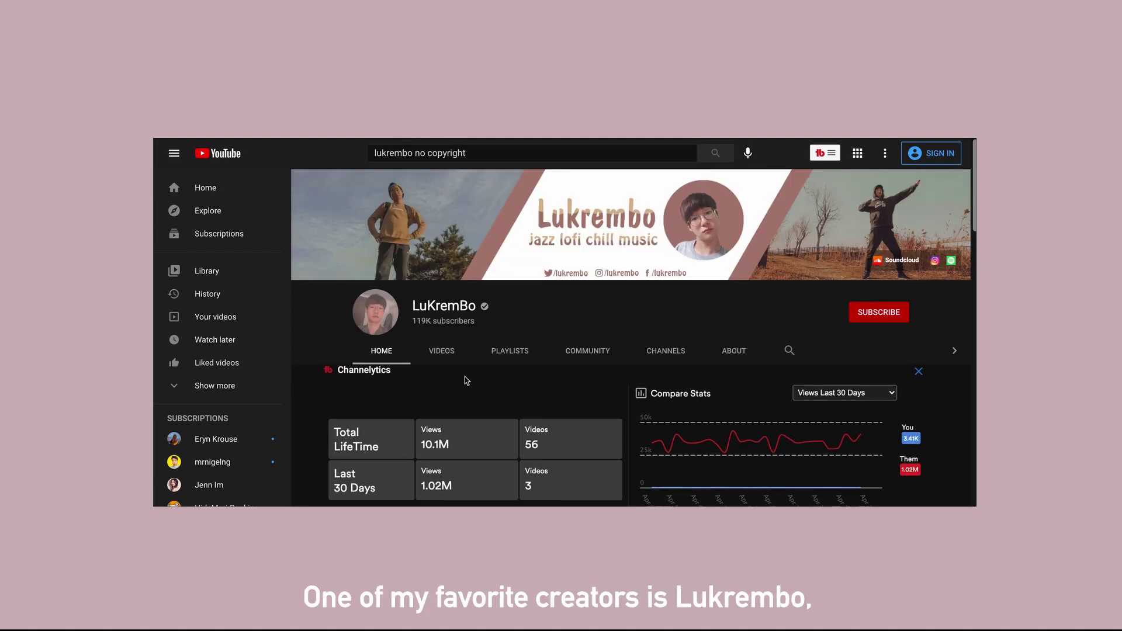
scroll(466, 380, down, 2)
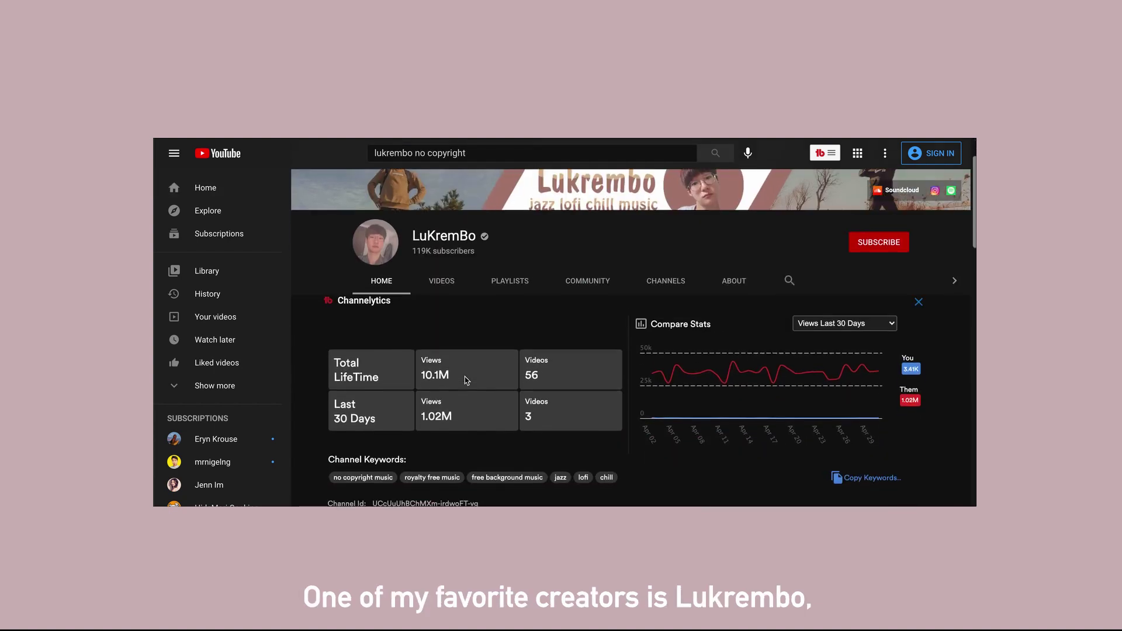
scroll(466, 380, down, 4)
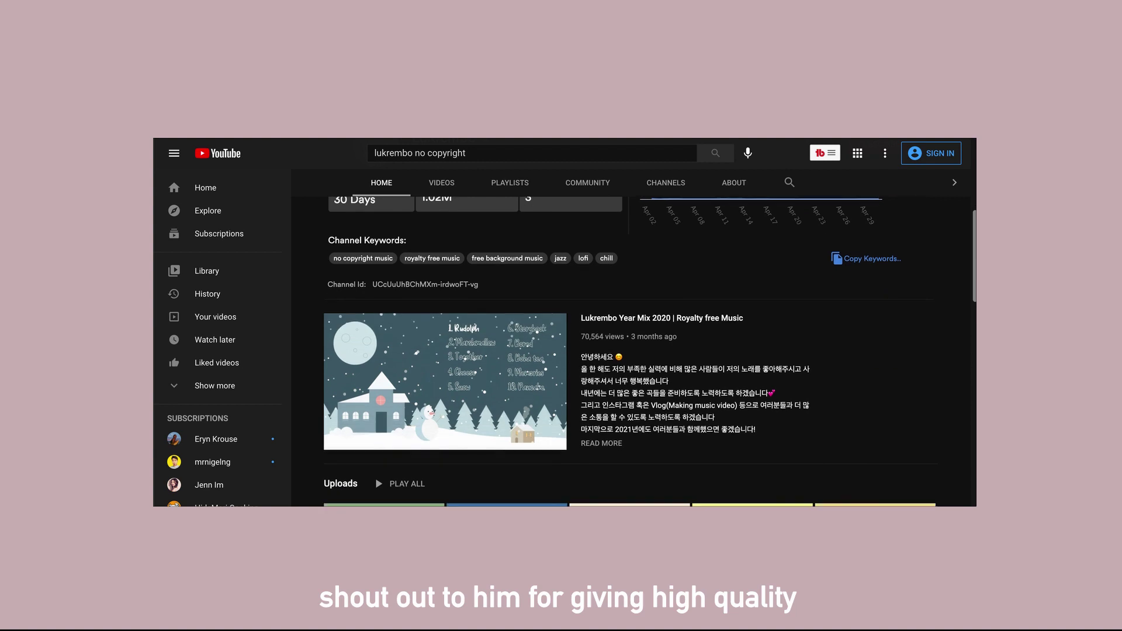
scroll(466, 381, down, 4)
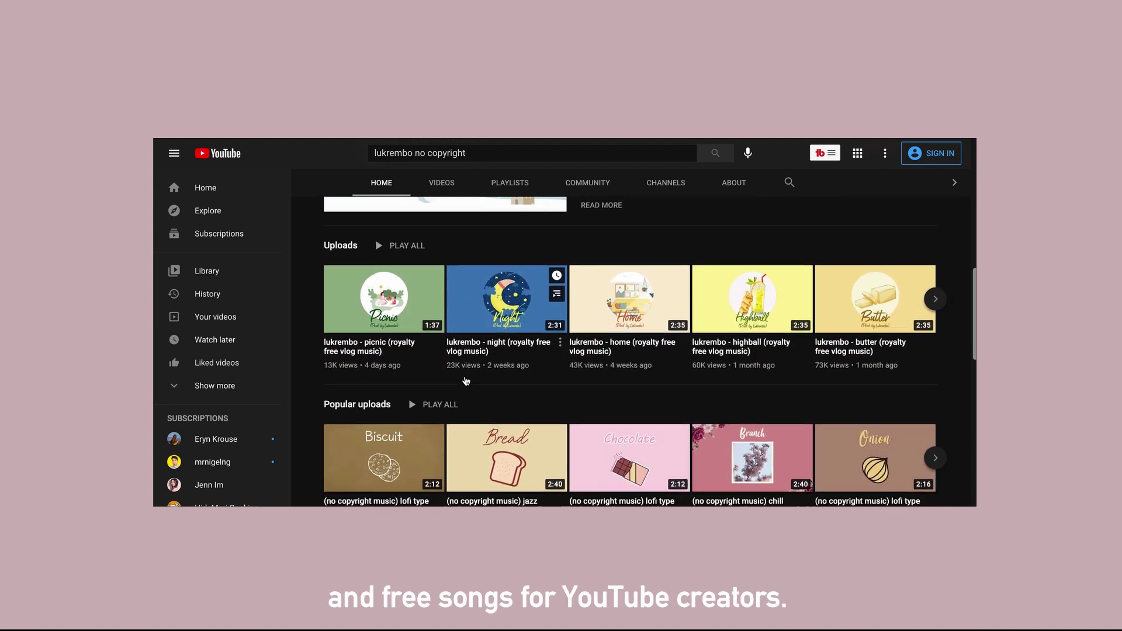
scroll(466, 380, down, 2)
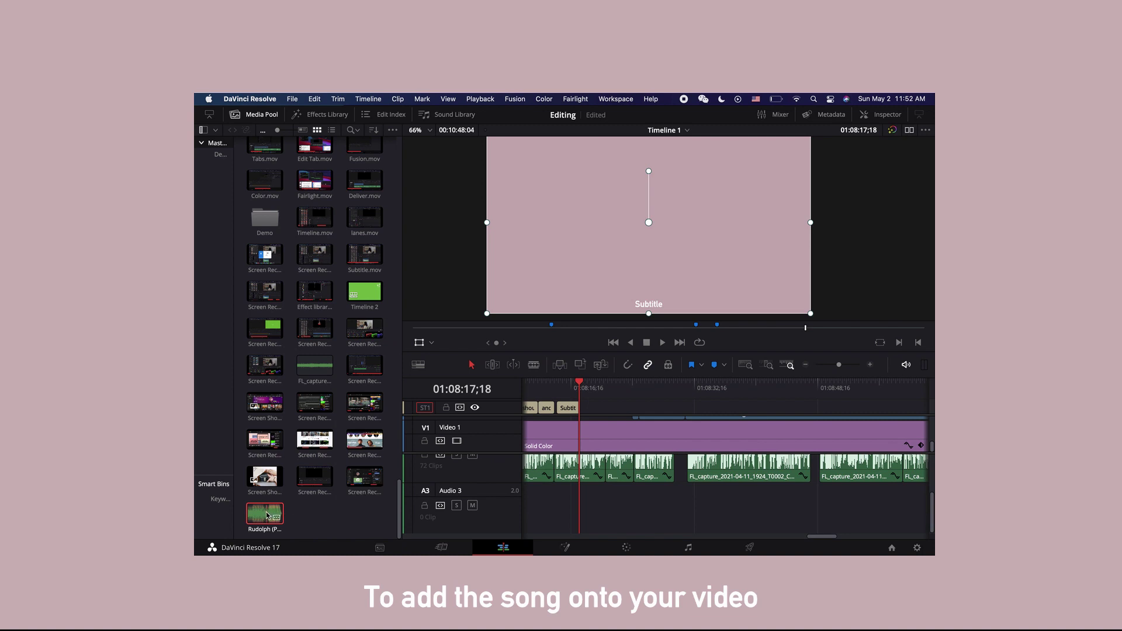
drag(266, 515, 590, 510)
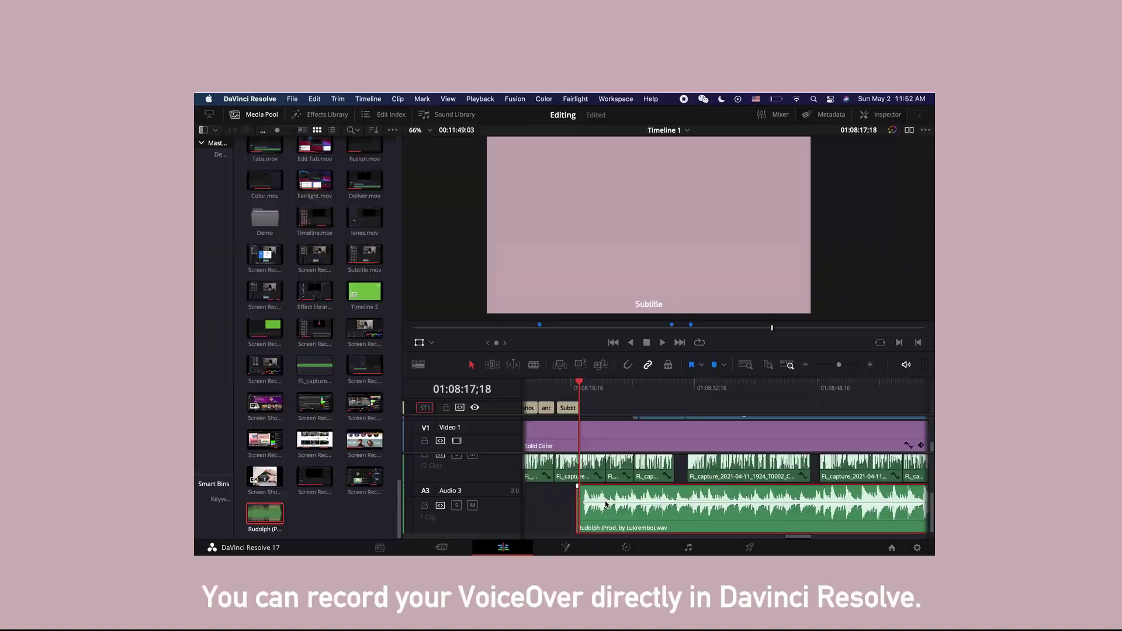
click(689, 547)
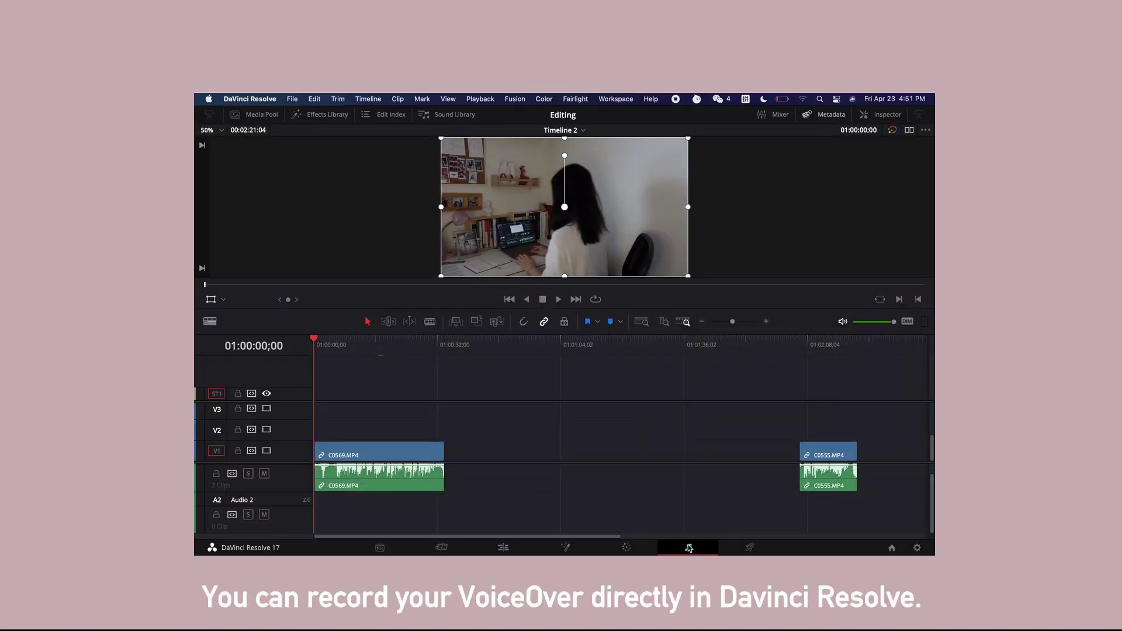
- Add a mono track, Audio 3, below Audio 2 in Fairlight and open A3's Input dropdown in the Mixer
click(281, 431)
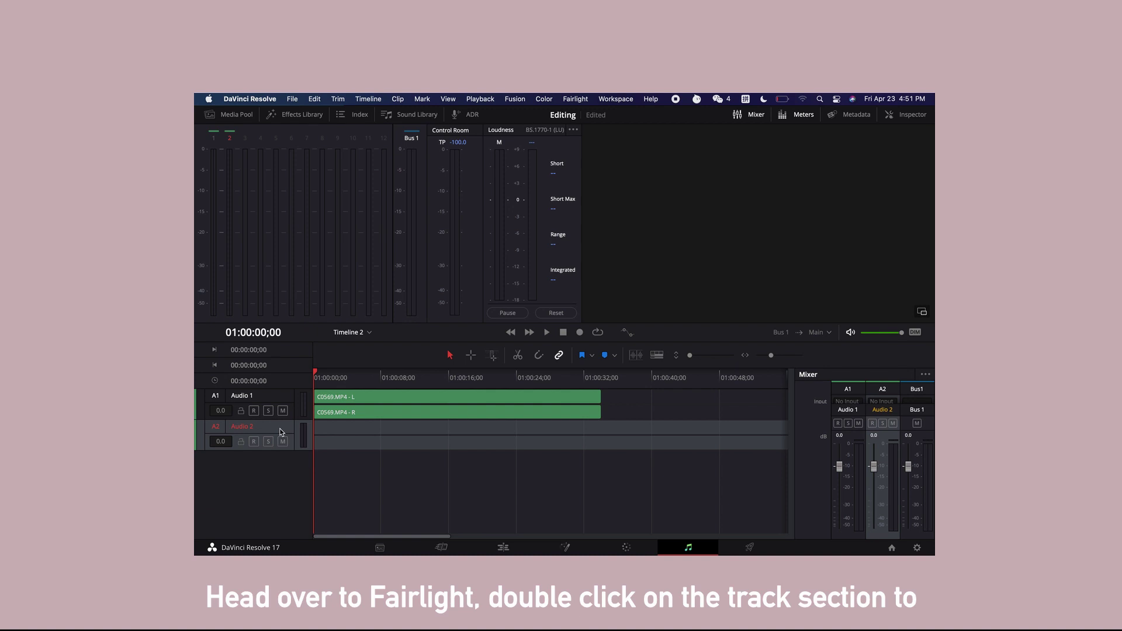
right_click(280, 433)
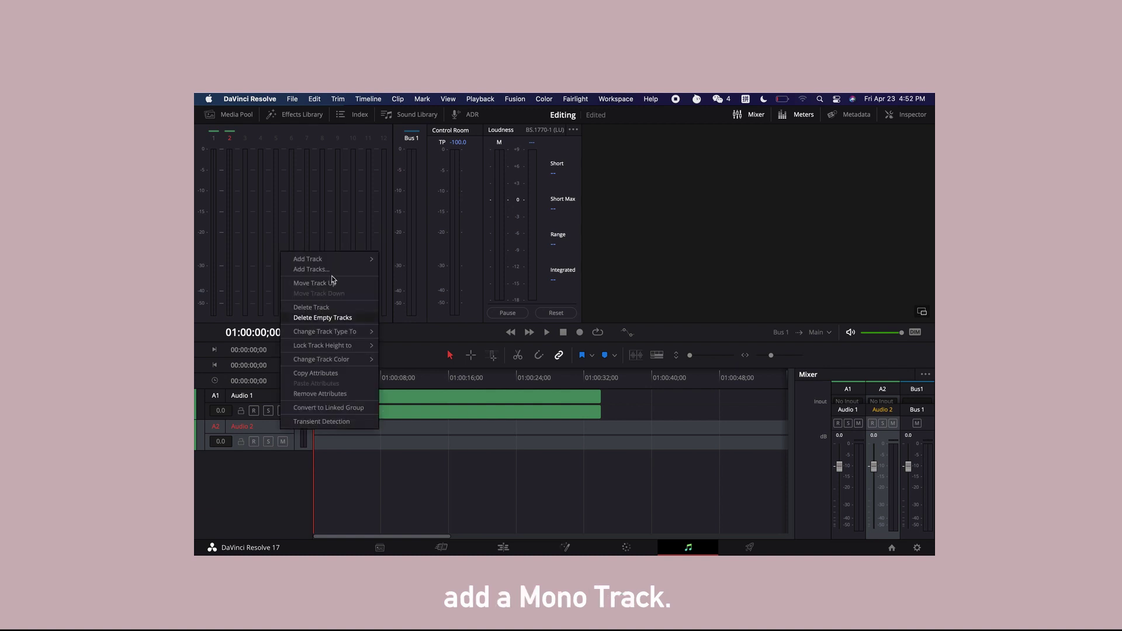
mouse_move(337, 264)
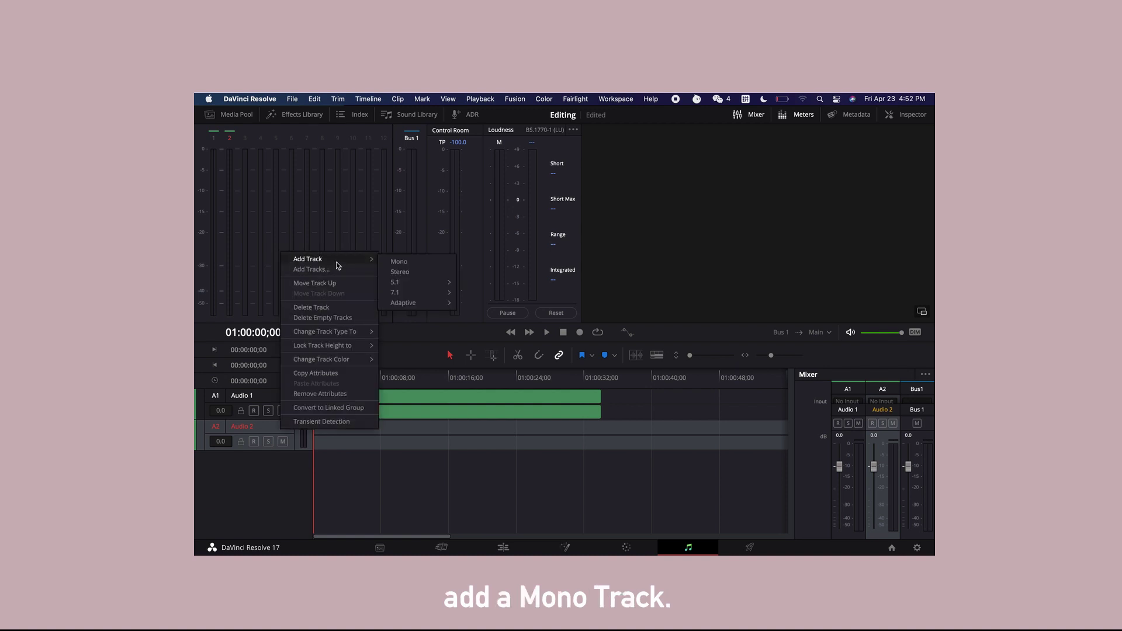
click(404, 262)
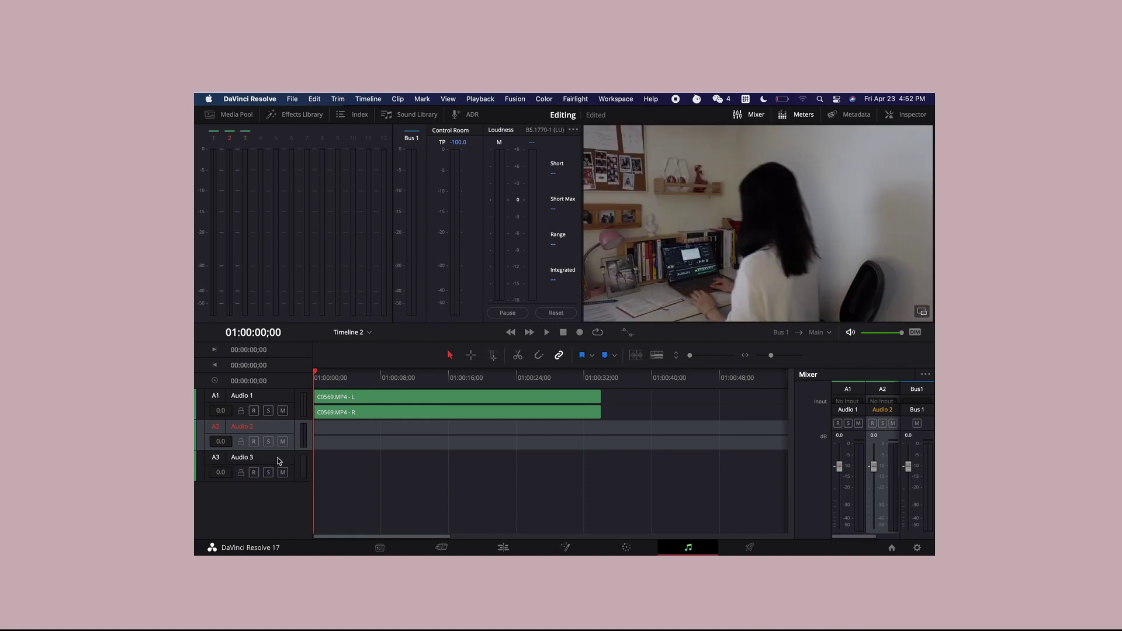
click(279, 461)
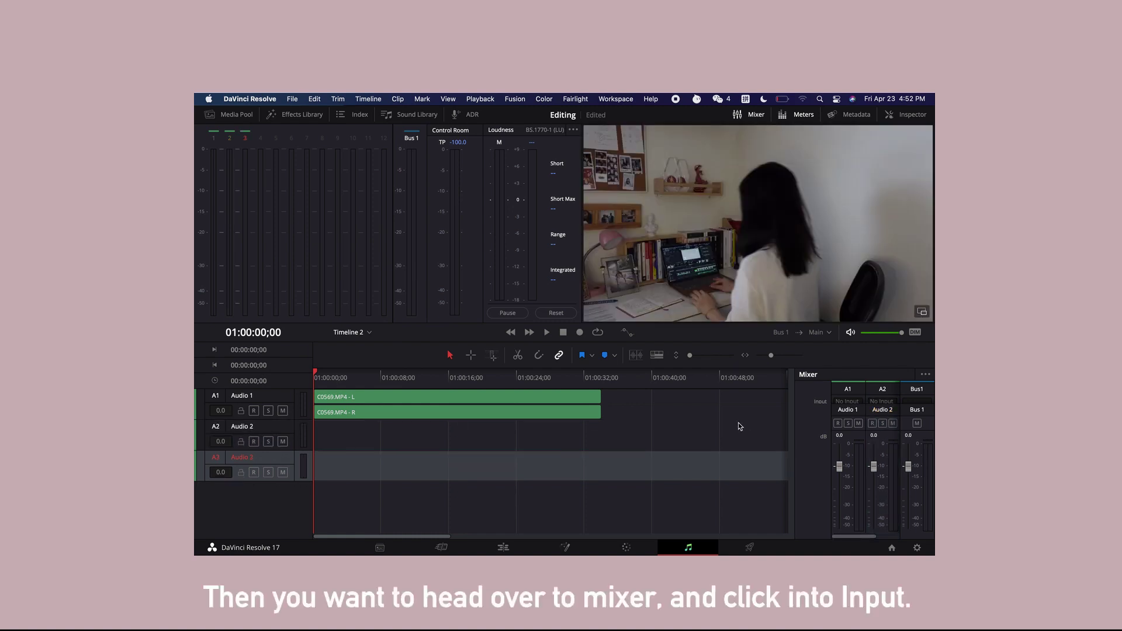
scroll(876, 449, right, 2)
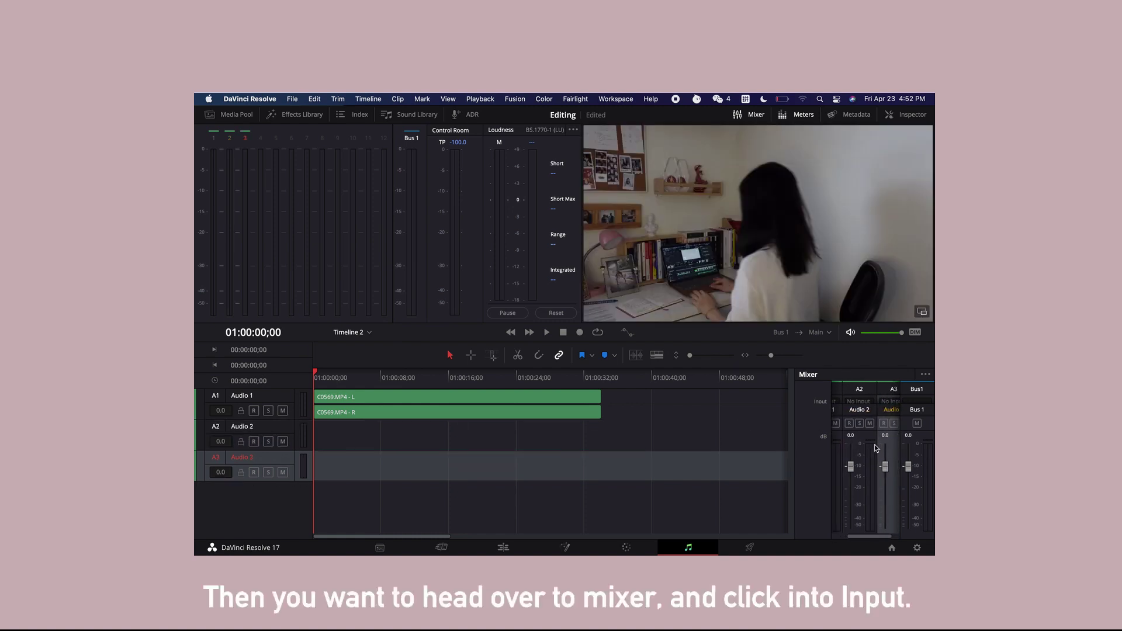
click(883, 402)
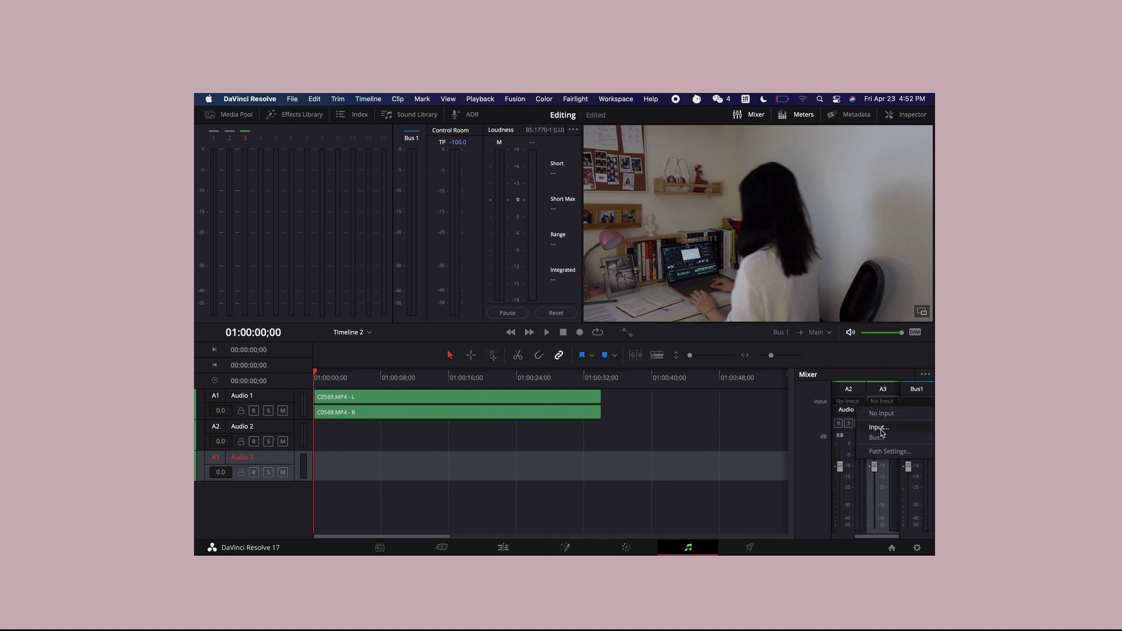
- Patch the MacBook Air Microphone source into Audio 3 and arm that track for recording
click(879, 427)
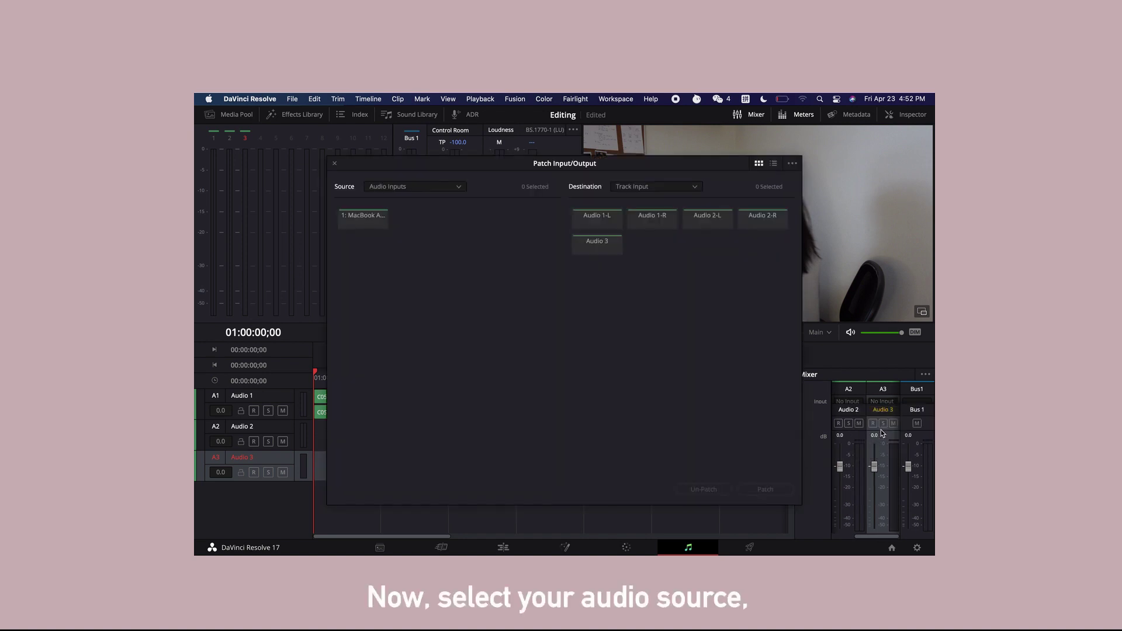
click(351, 221)
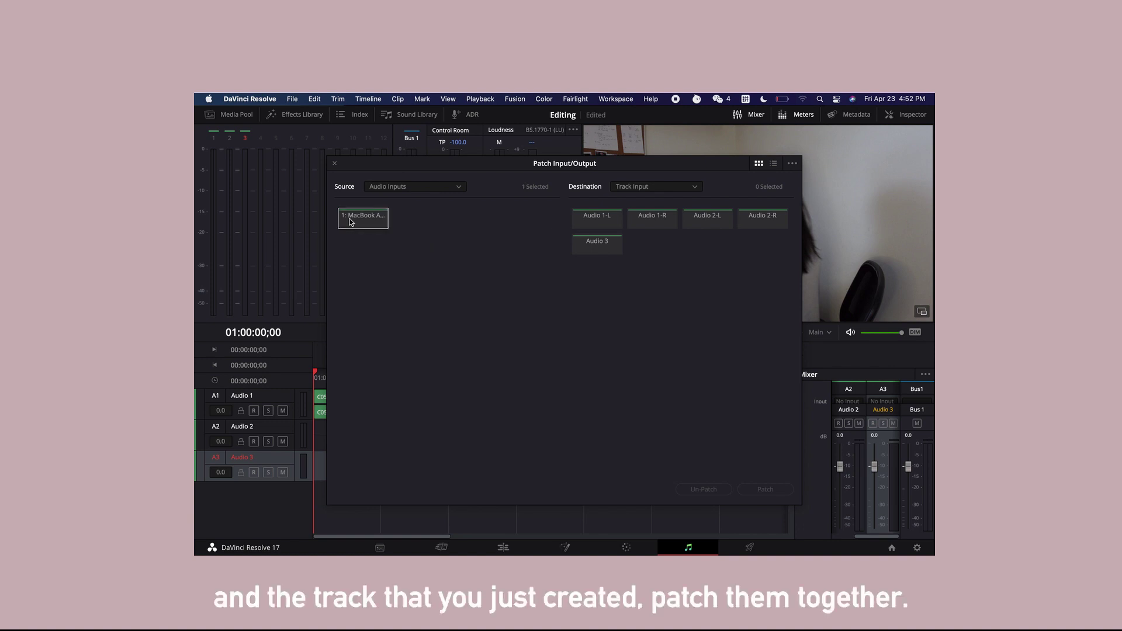
click(611, 247)
click(762, 490)
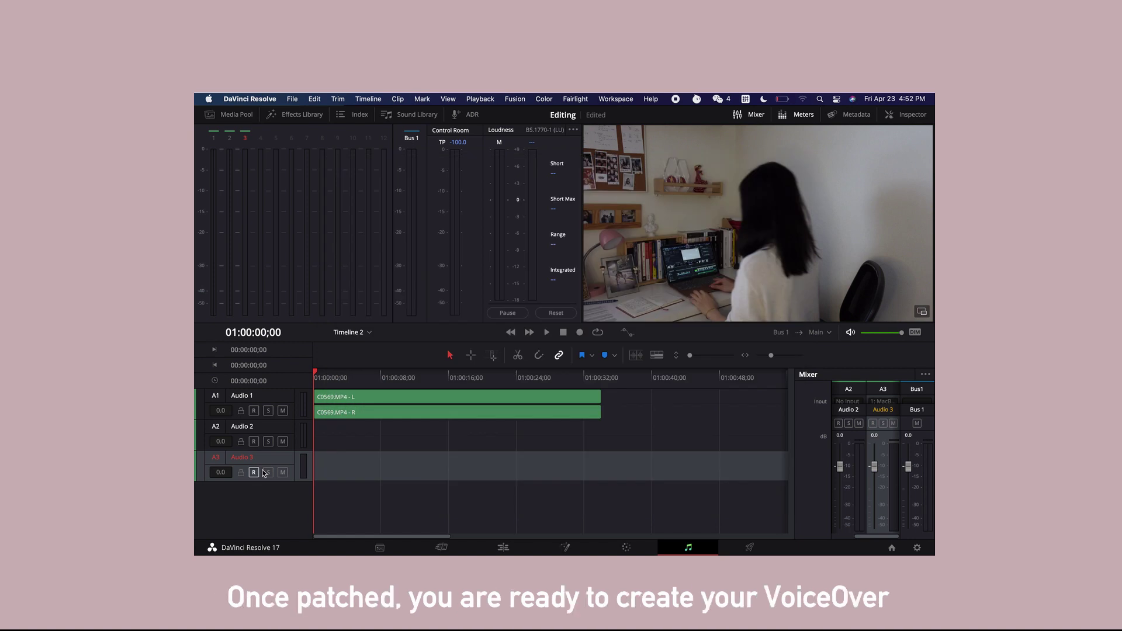
click(255, 472)
- Record the voiceover onto the armed Audio 3 track
click(580, 332)
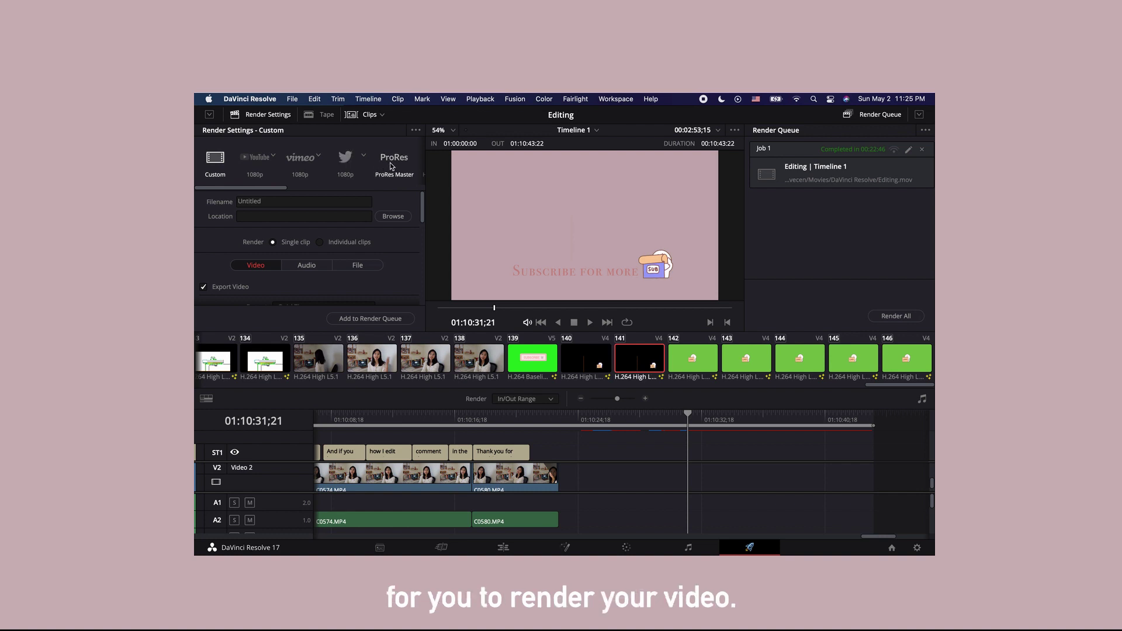
- Name the render 'Editing 1' and confirm its save location in File Destination
click(311, 203)
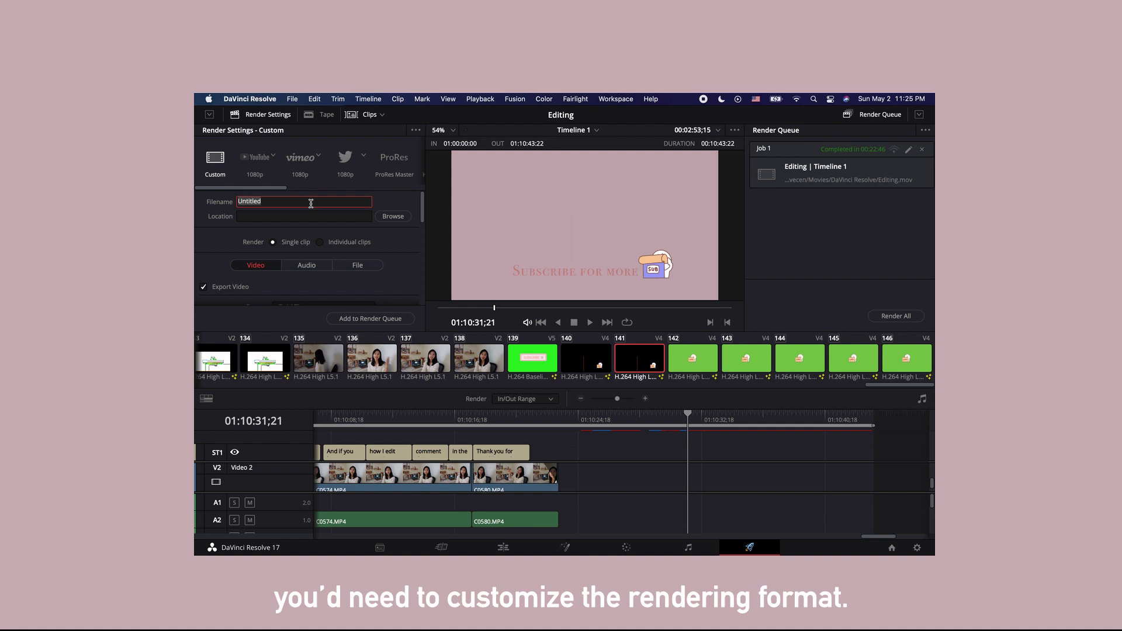
text(E)
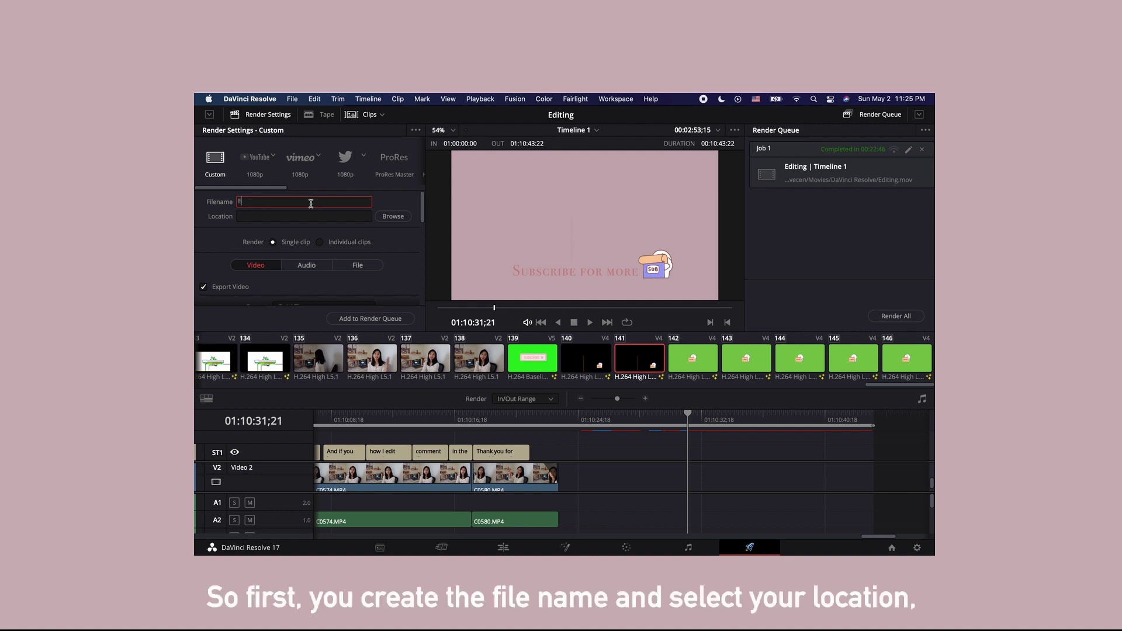
text(diting 1)
click(393, 216)
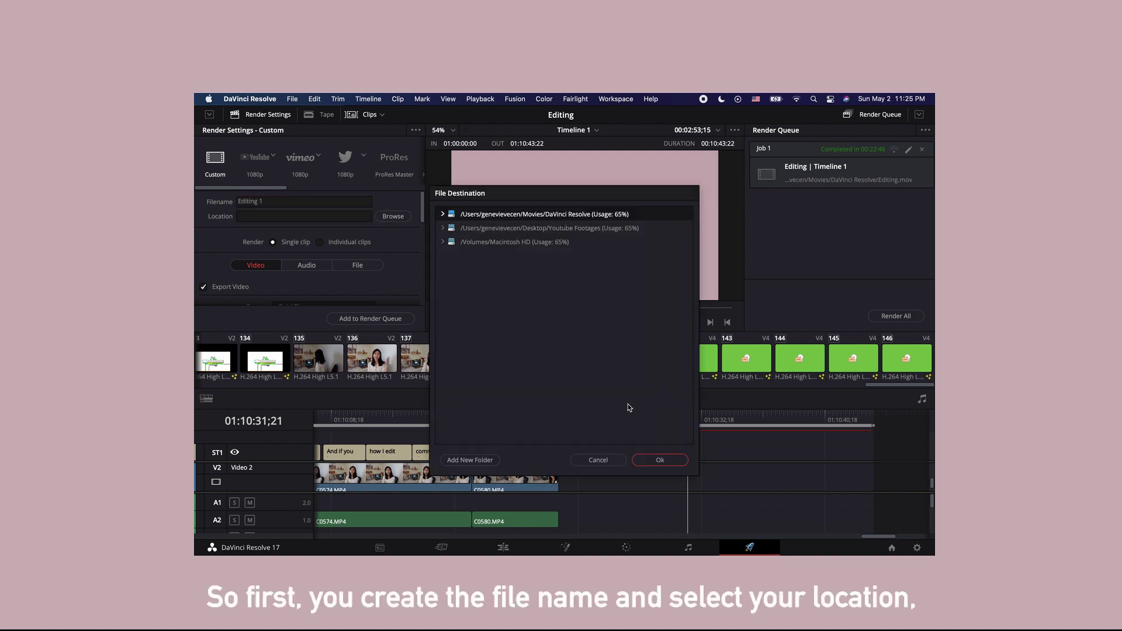
click(660, 460)
- Scroll the Render Settings down to the Subtitle Settings section
scroll(305, 244, down, 5)
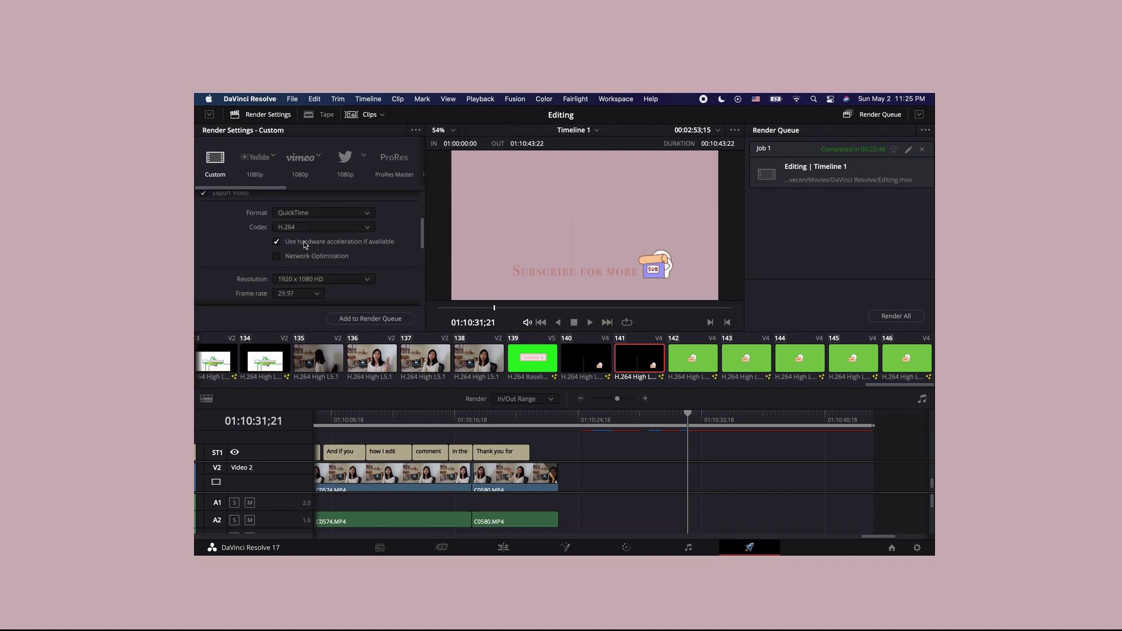
scroll(305, 245, up, 3)
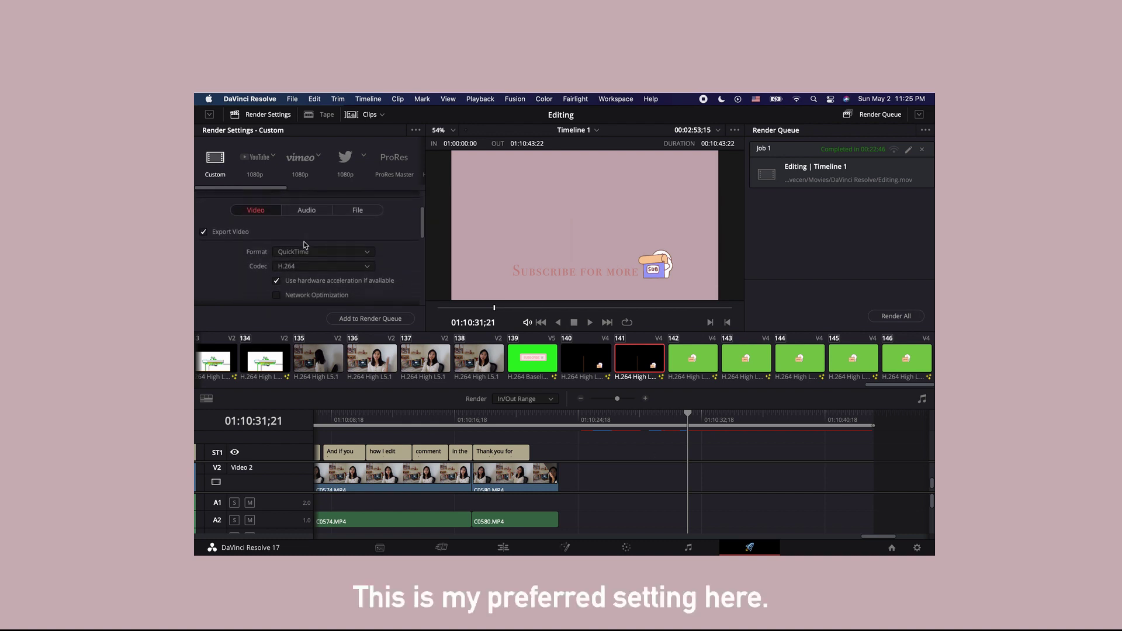
scroll(303, 244, down, 6)
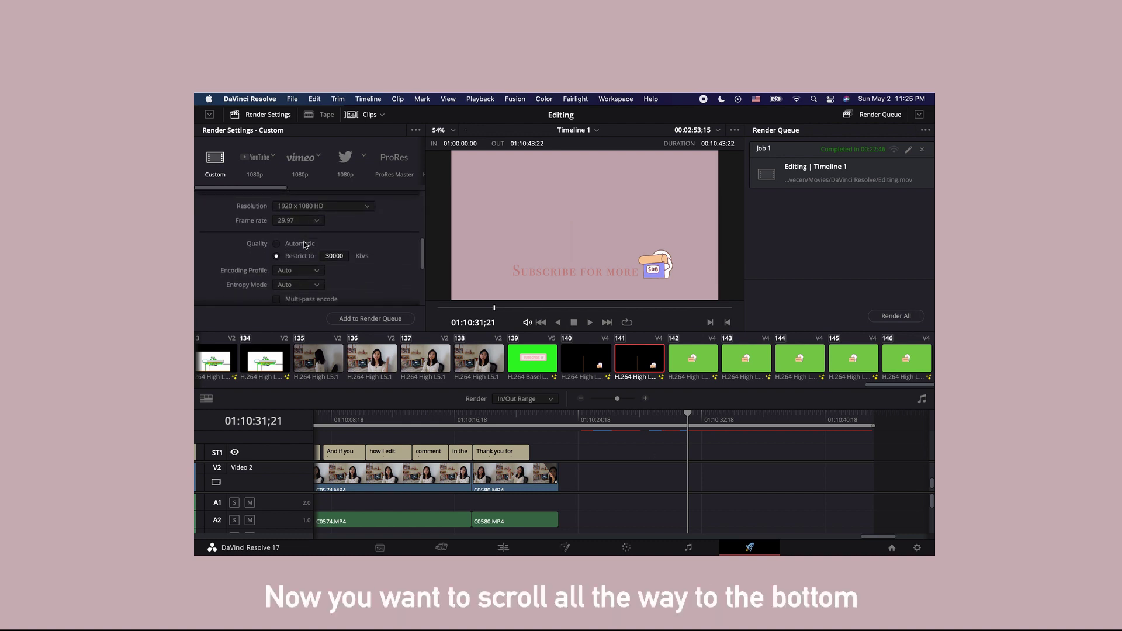
scroll(304, 244, down, 6)
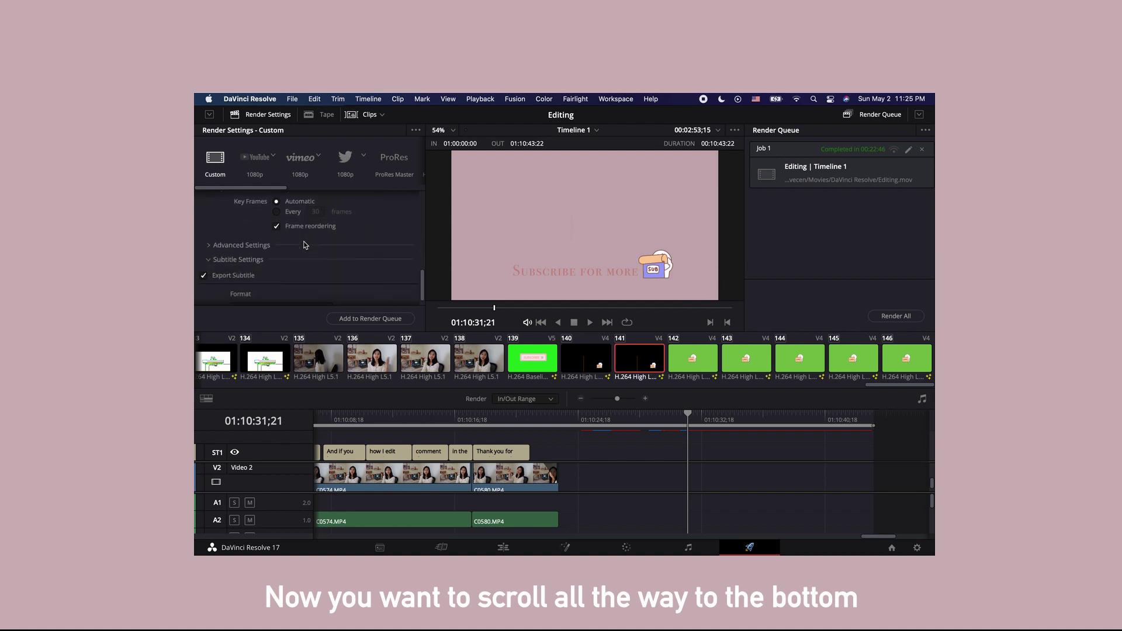
scroll(293, 255, down, 1)
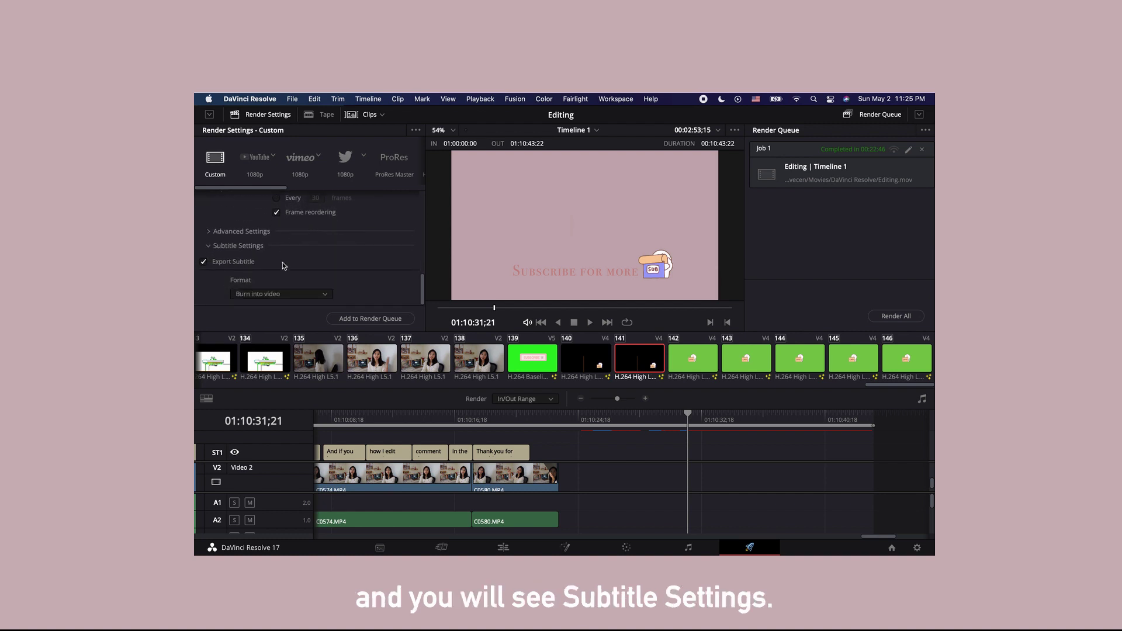
- Set the subtitle Format to Burn into video and add the render to the queue as Job 2
scroll(284, 266, down, 4)
click(270, 243)
click(268, 257)
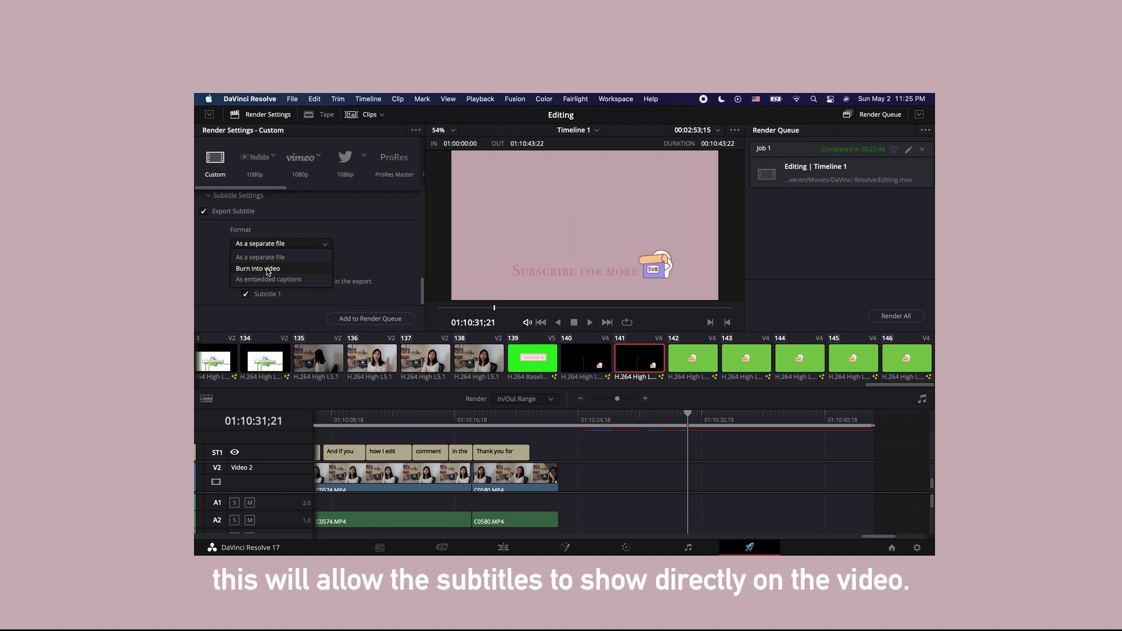
click(267, 269)
click(371, 319)
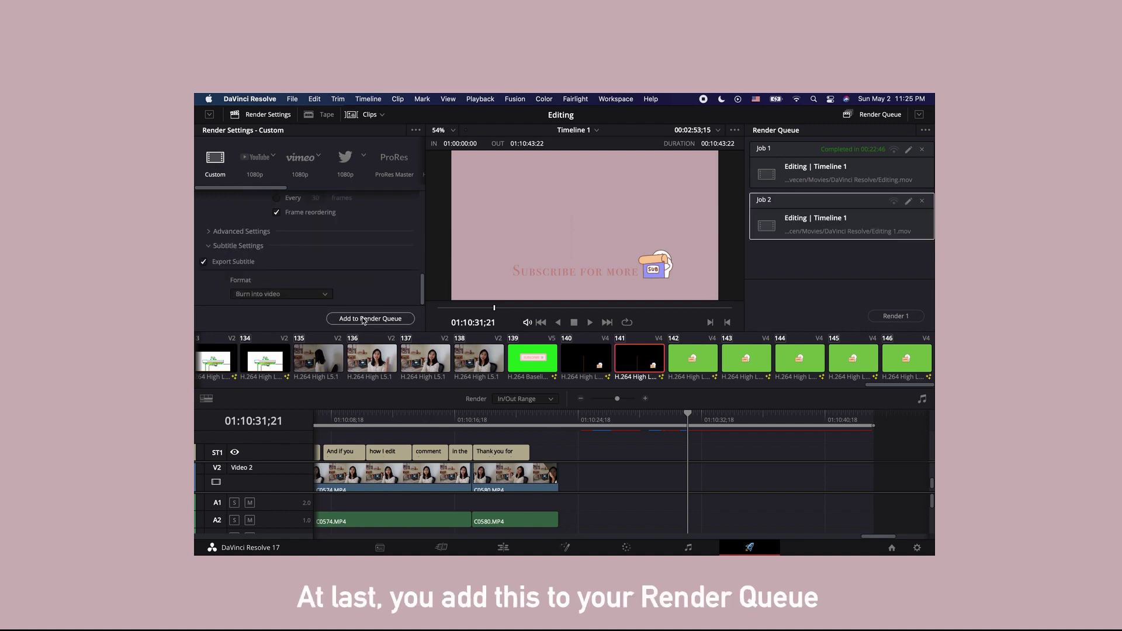
- Start rendering Job 2 from the Render Queue
click(907, 316)
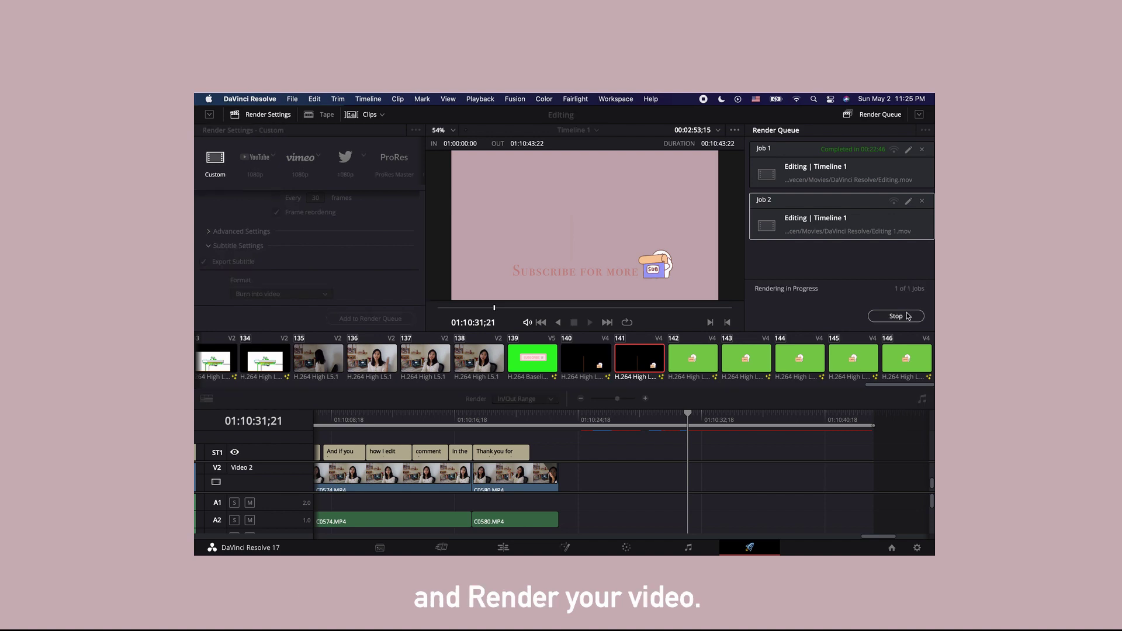